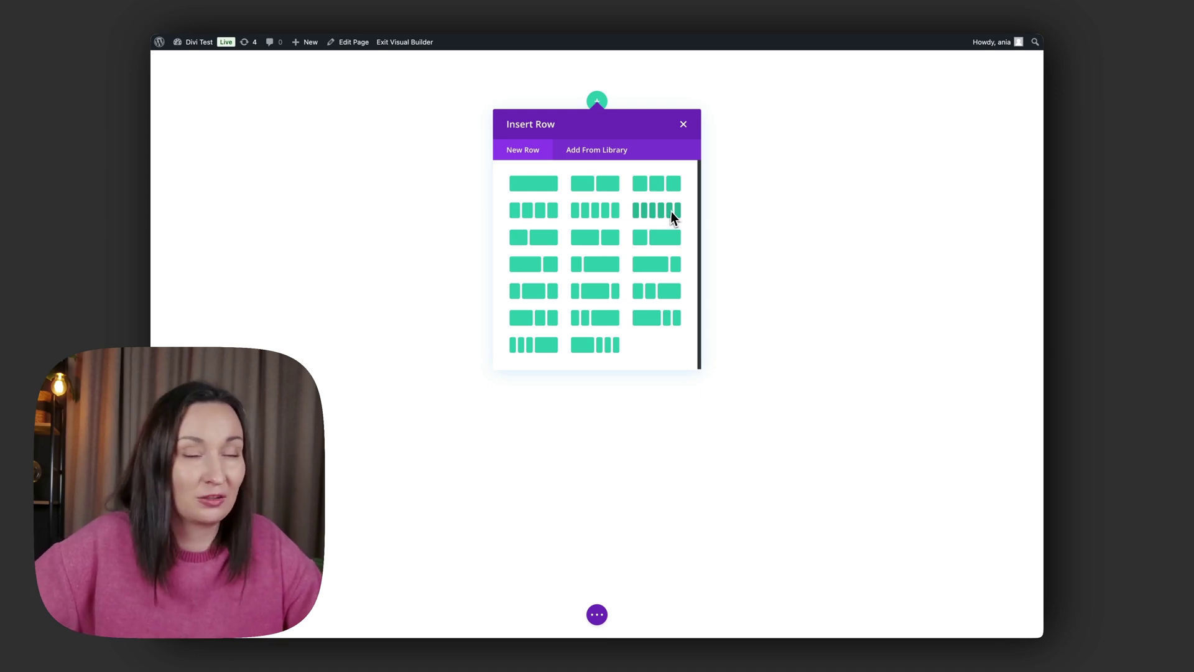
Add a one-column row with an Image module showing the WordPress logo from the Media Library.
click(540, 184)
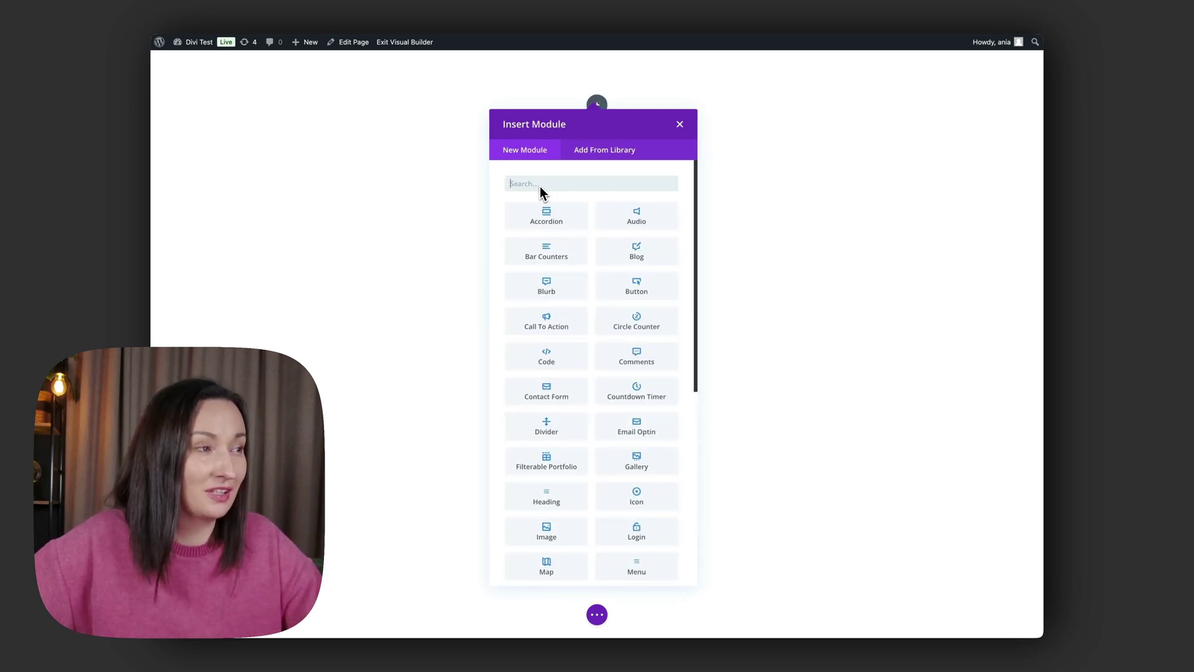
text(image)
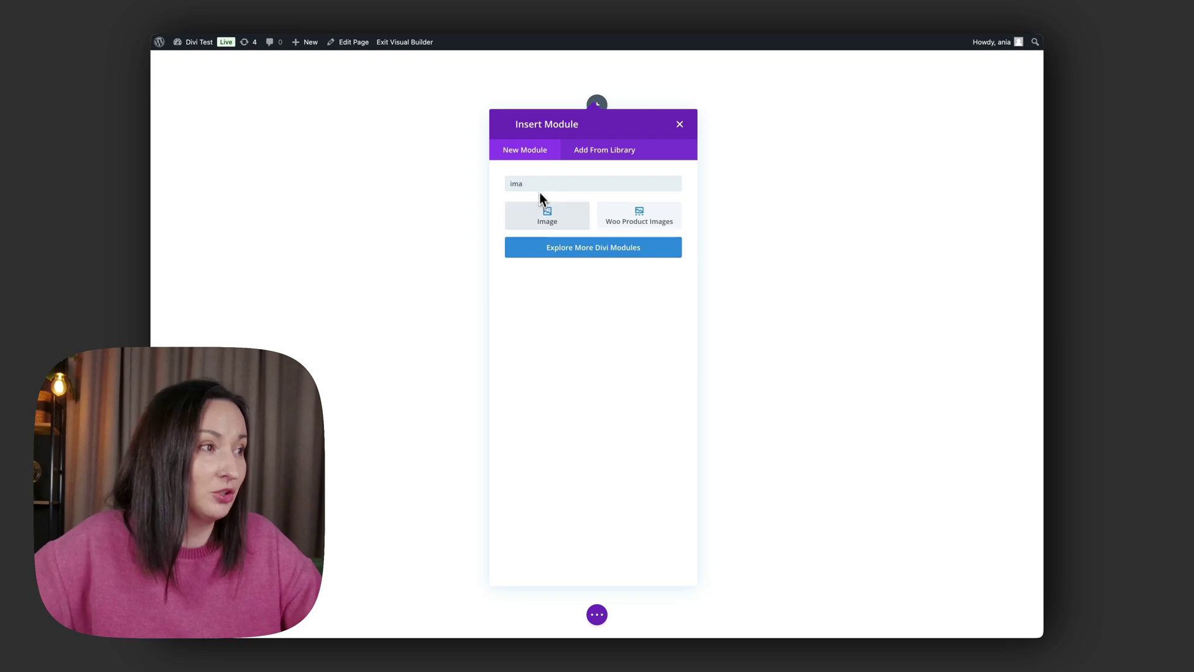
click(539, 219)
click(842, 264)
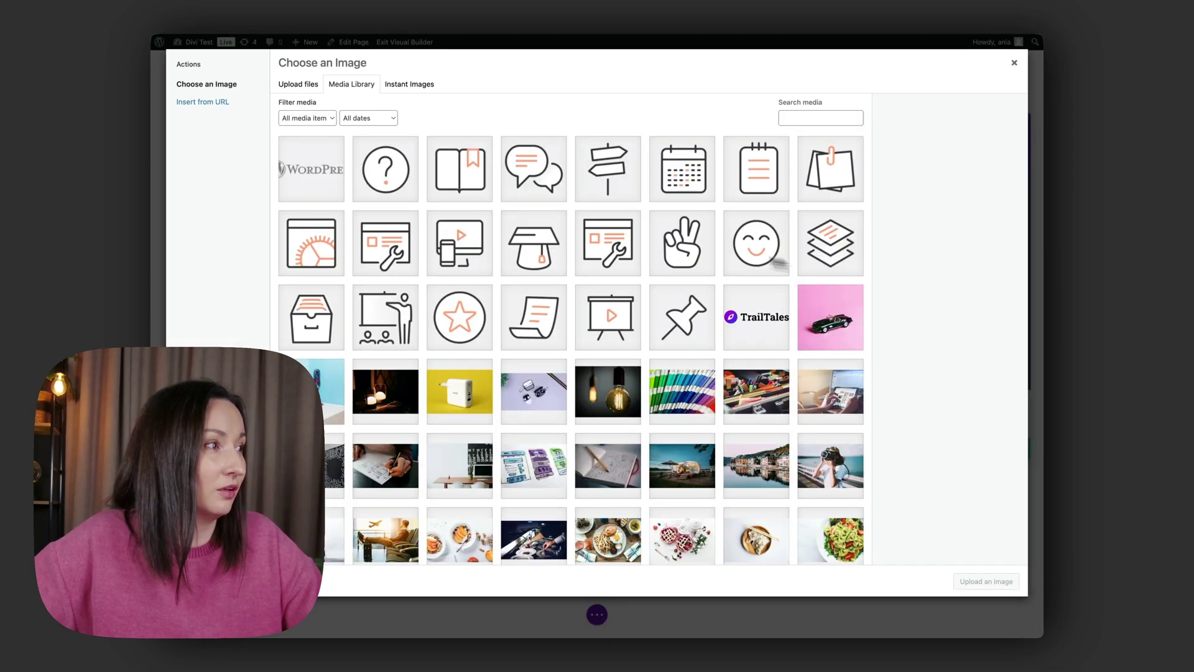
click(311, 169)
click(983, 581)
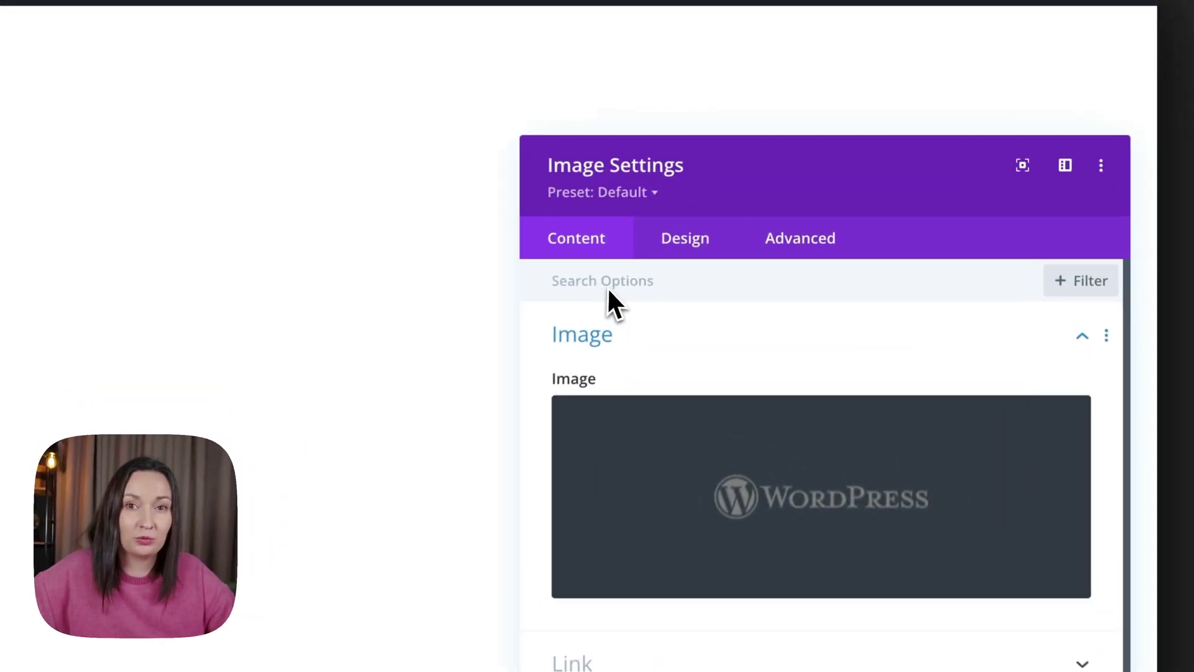
Set the logo image width to 150px, with a separate 120px width on phones.
click(714, 241)
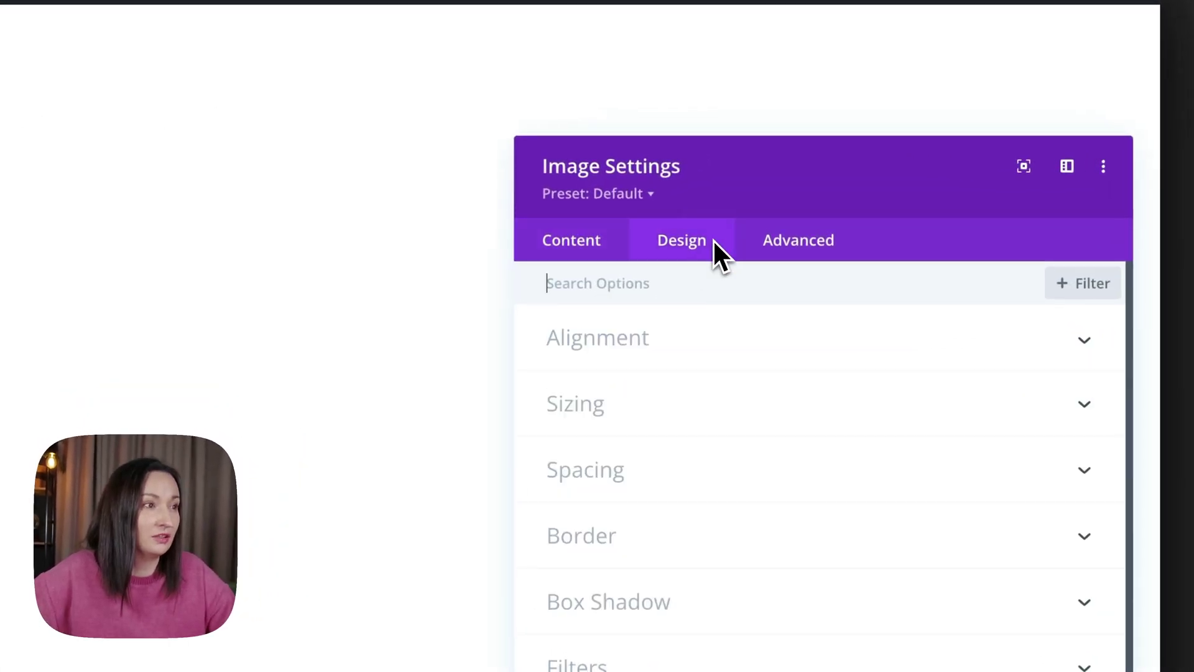
click(684, 404)
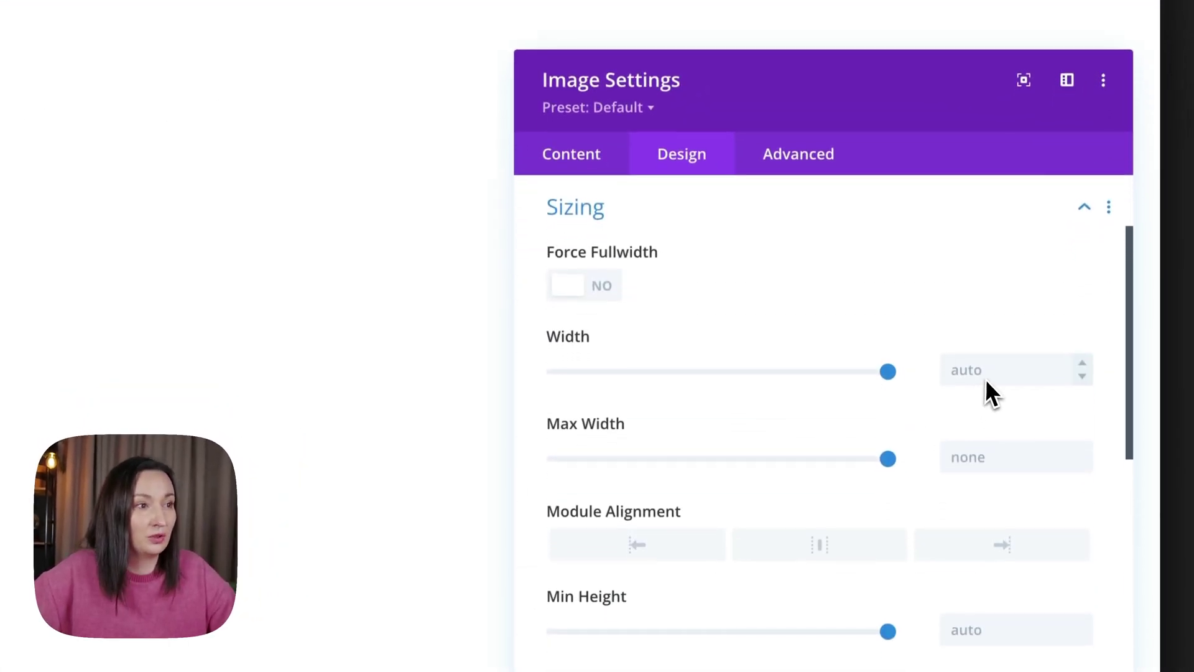
click(989, 374)
text(150)
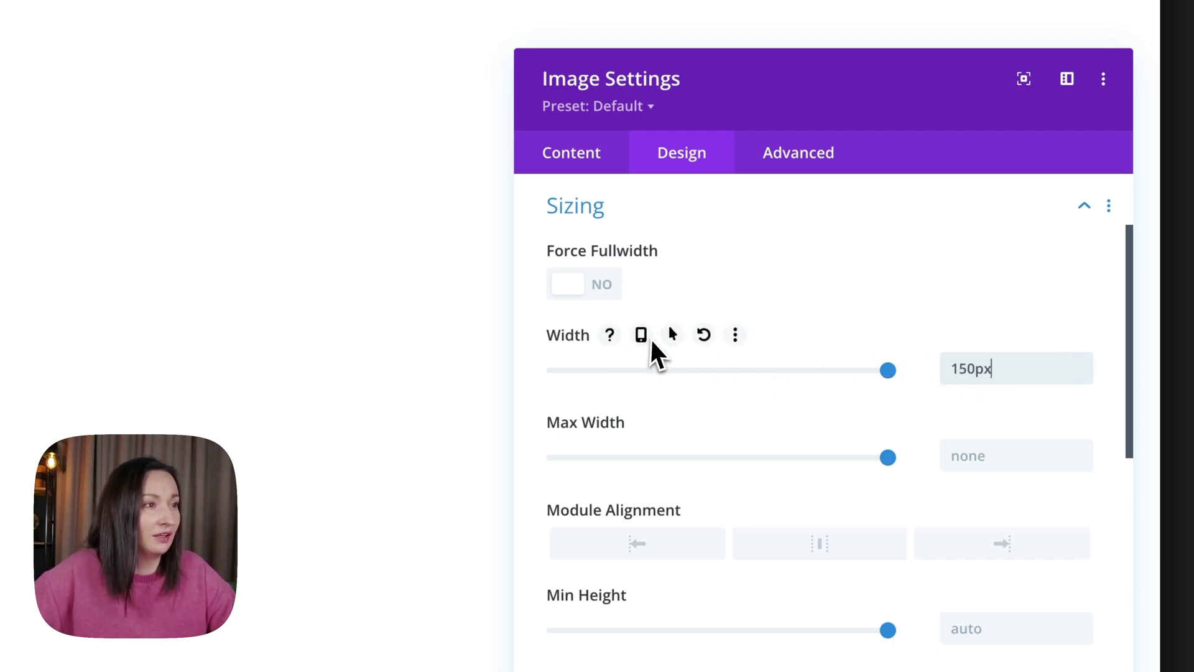
click(642, 335)
click(905, 383)
click(967, 439)
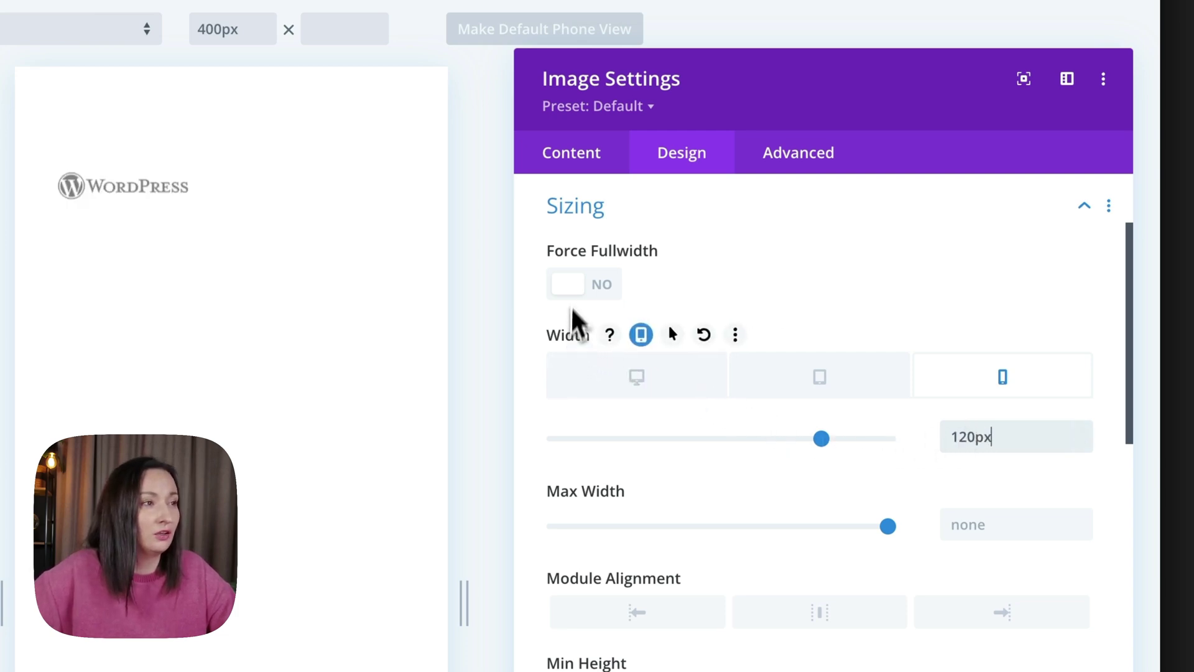
click(579, 219)
Give the logo image a 30px right margin and 0px bottom margin.
scroll(585, 261, up, 2)
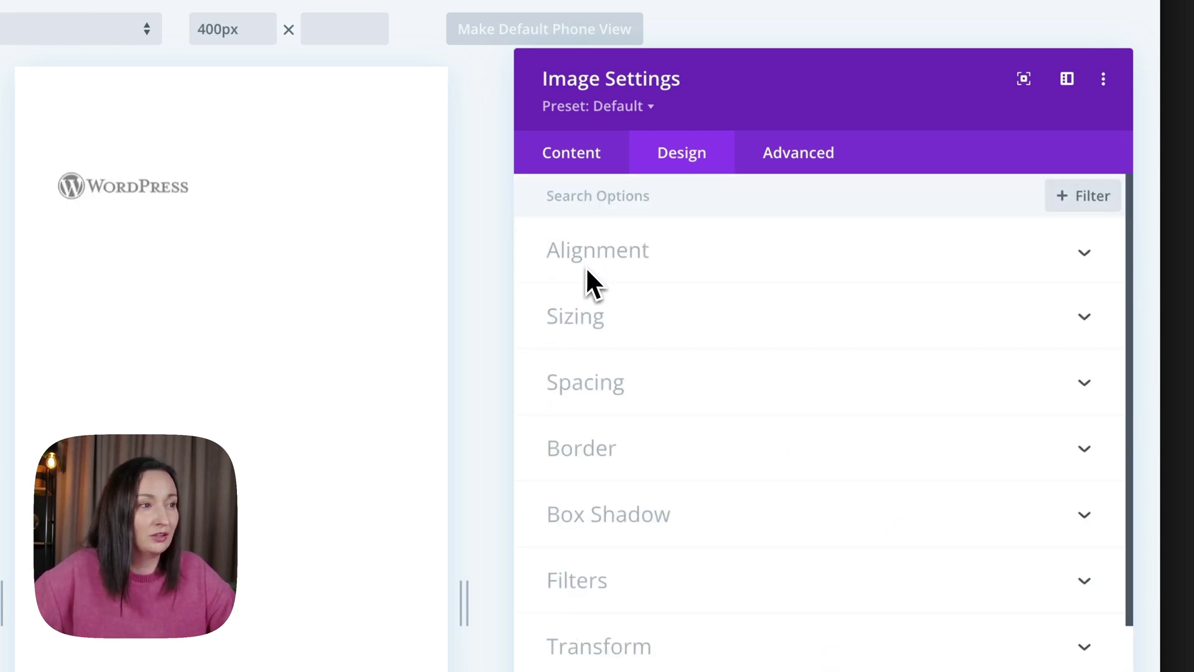
click(595, 379)
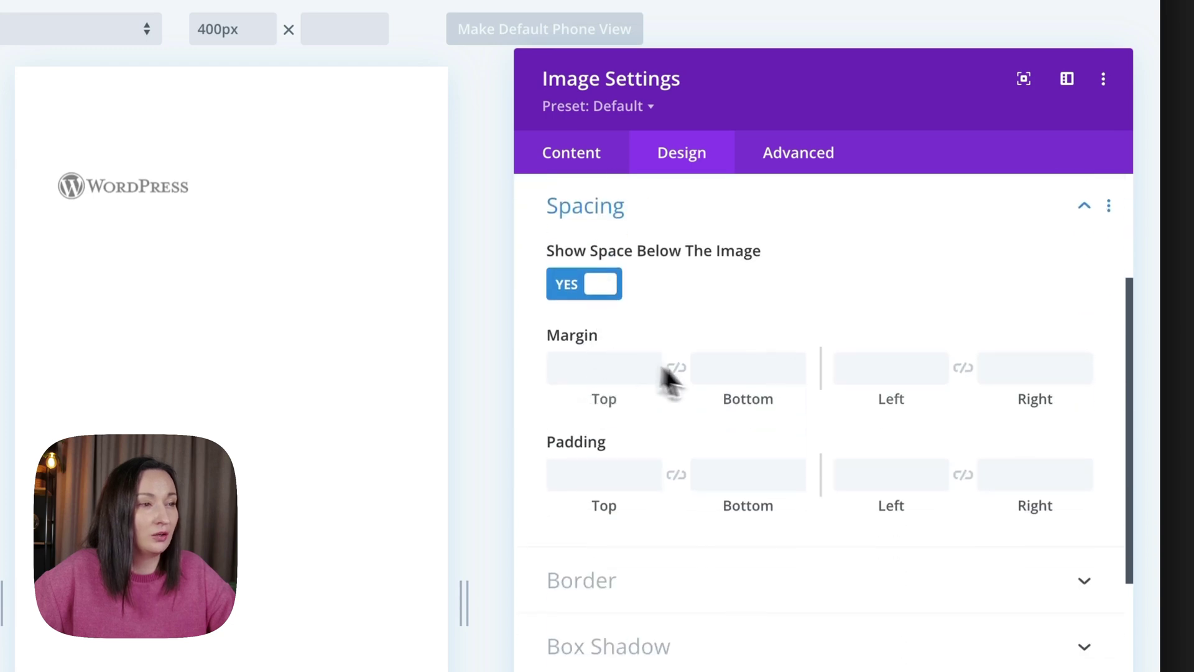
click(1026, 376)
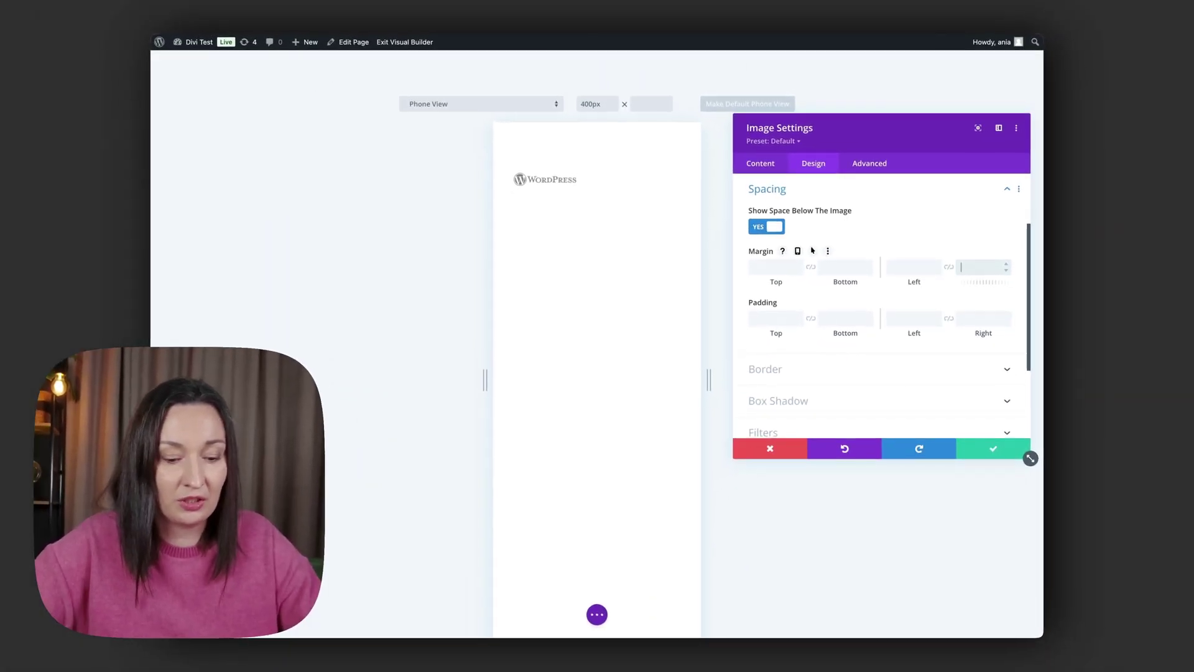
text(30px)
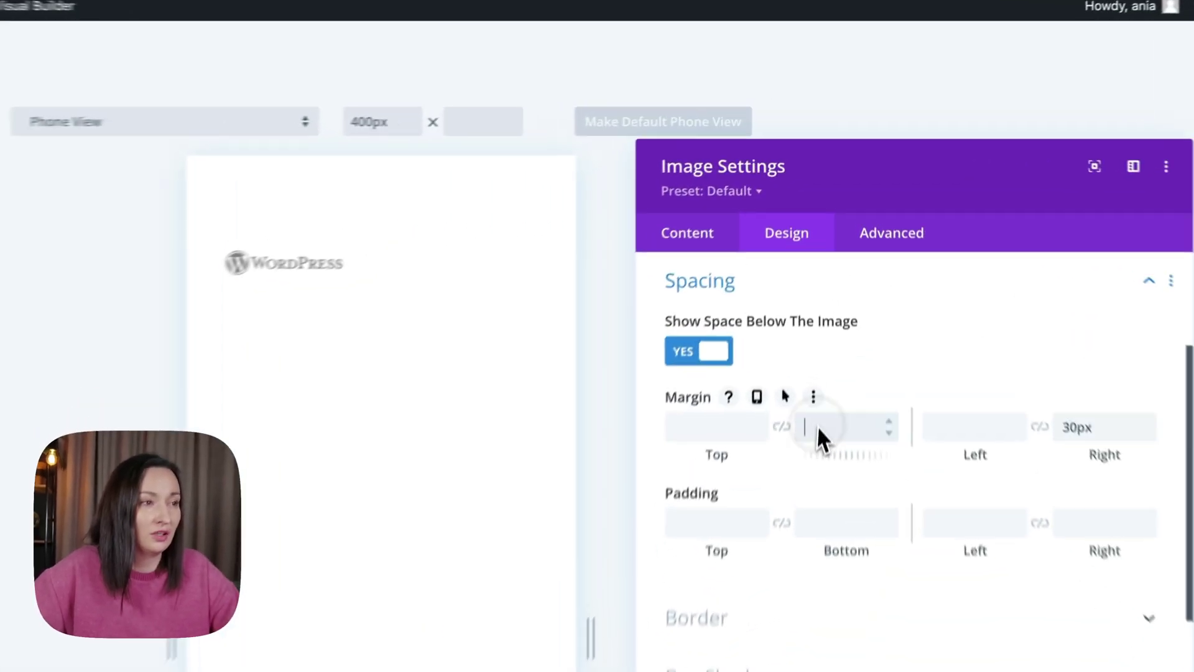
click(832, 264)
text(0px)
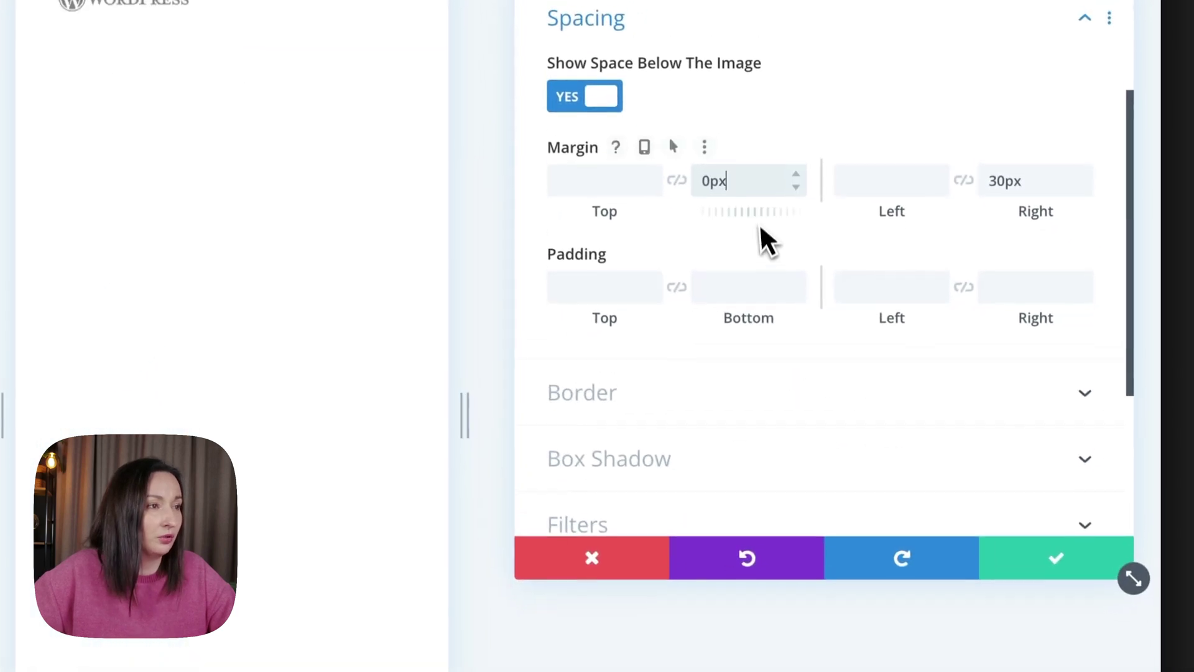
Save the image settings and duplicate the logo module repeatedly until nine logos stack.
click(1045, 539)
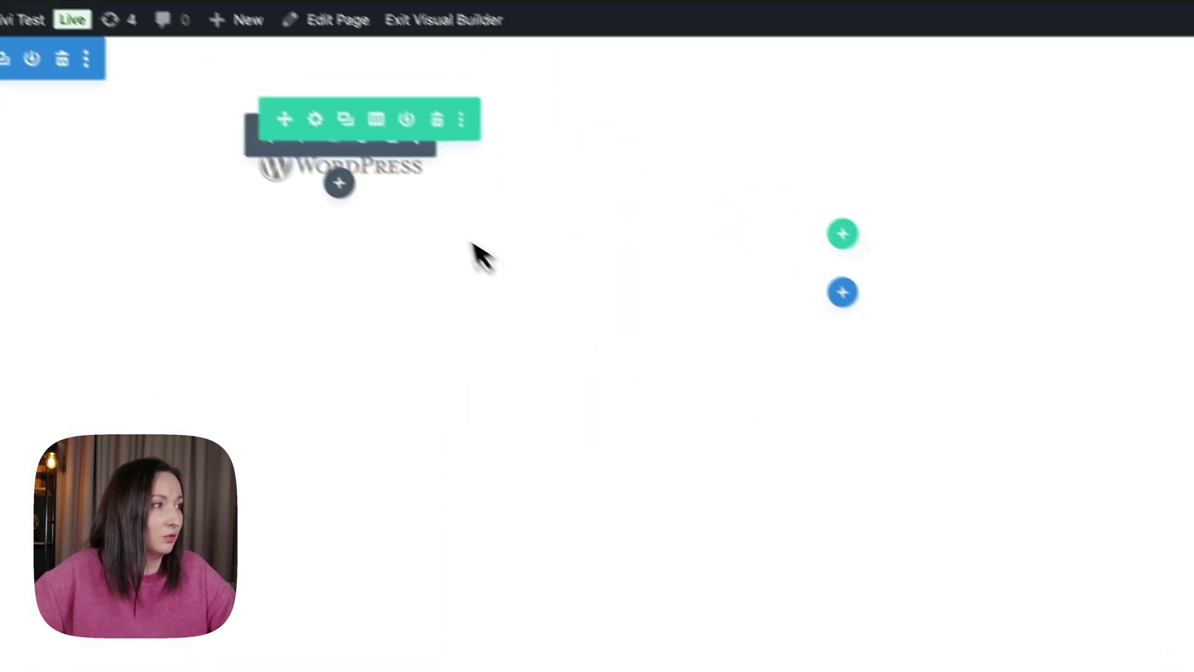
click(378, 180)
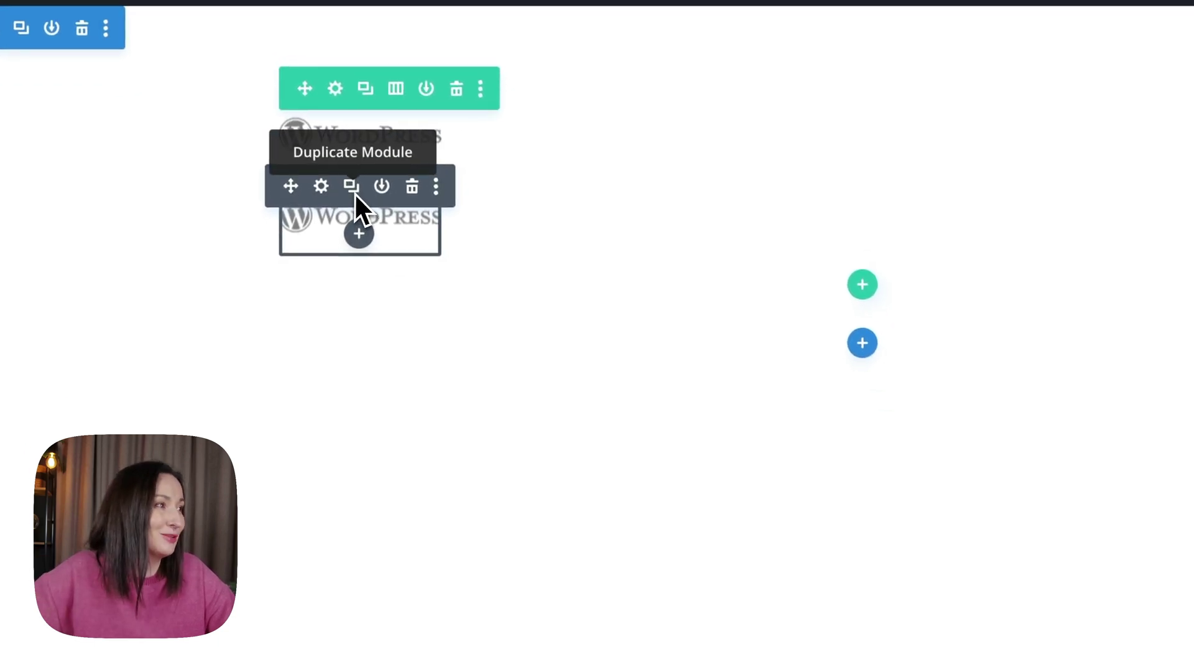
click(354, 192)
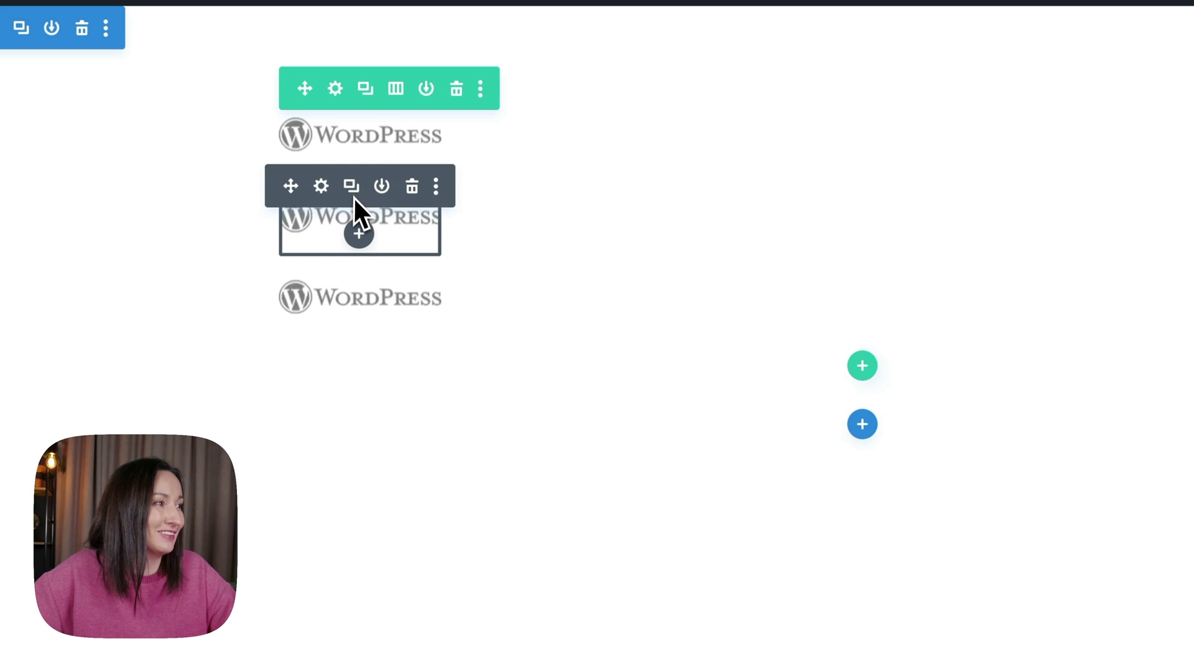
click(353, 269)
click(355, 276)
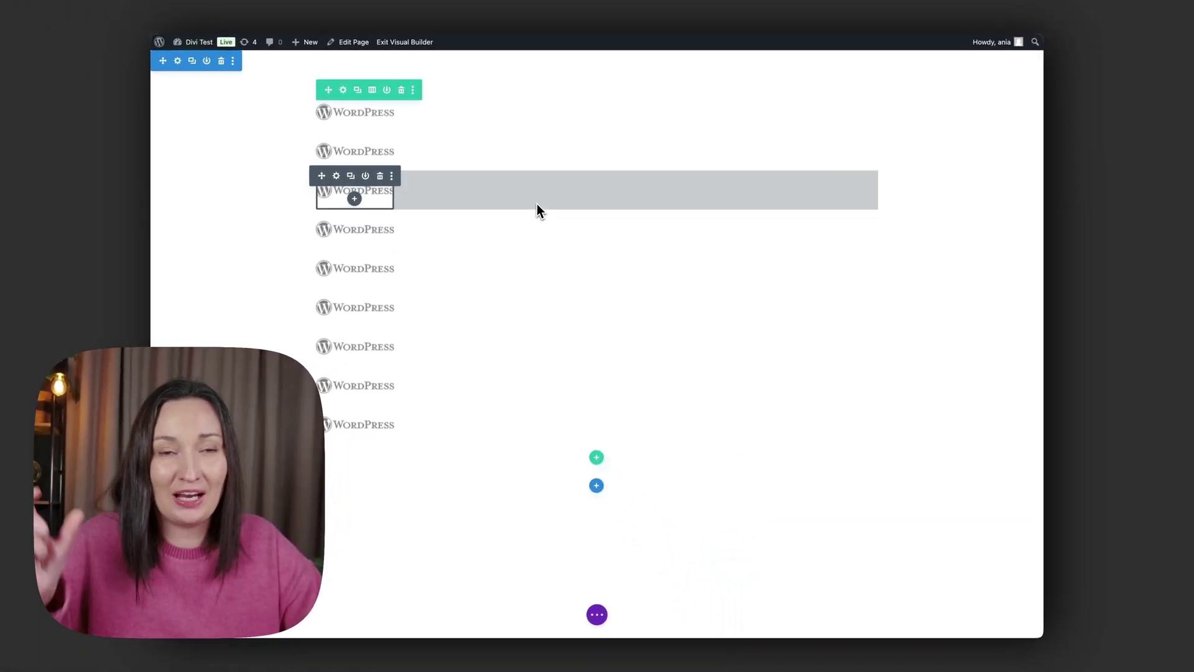
Give the row's column custom CSS 'selector { display:flex; }' in its Advanced settings.
click(344, 92)
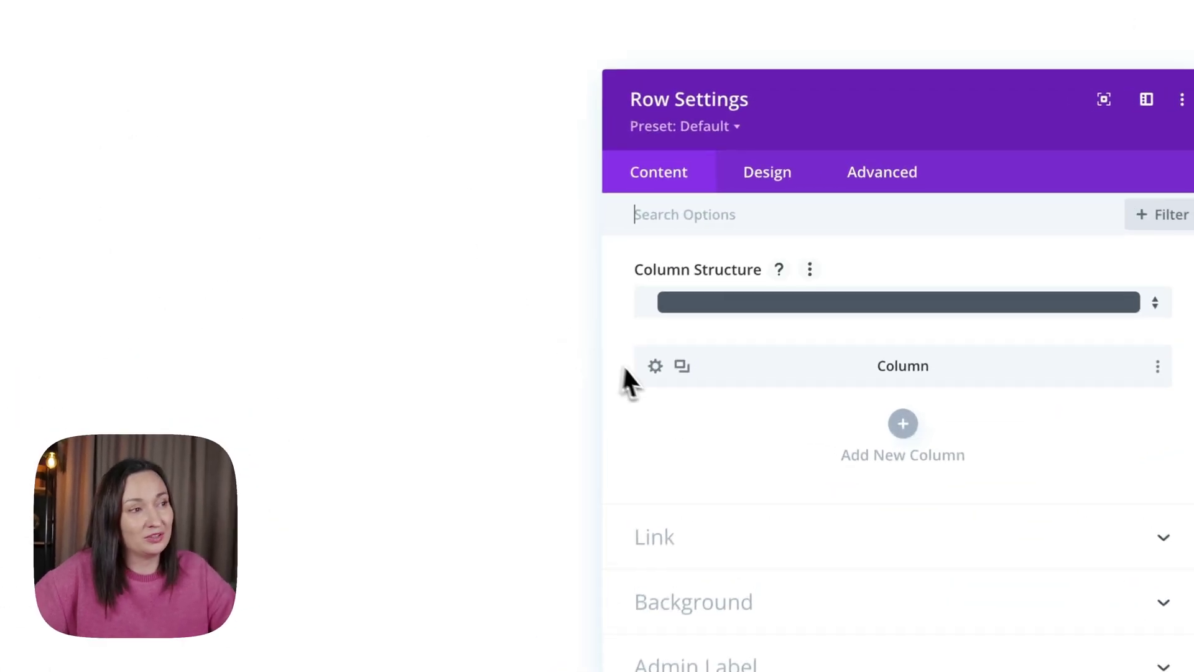
click(684, 336)
click(865, 186)
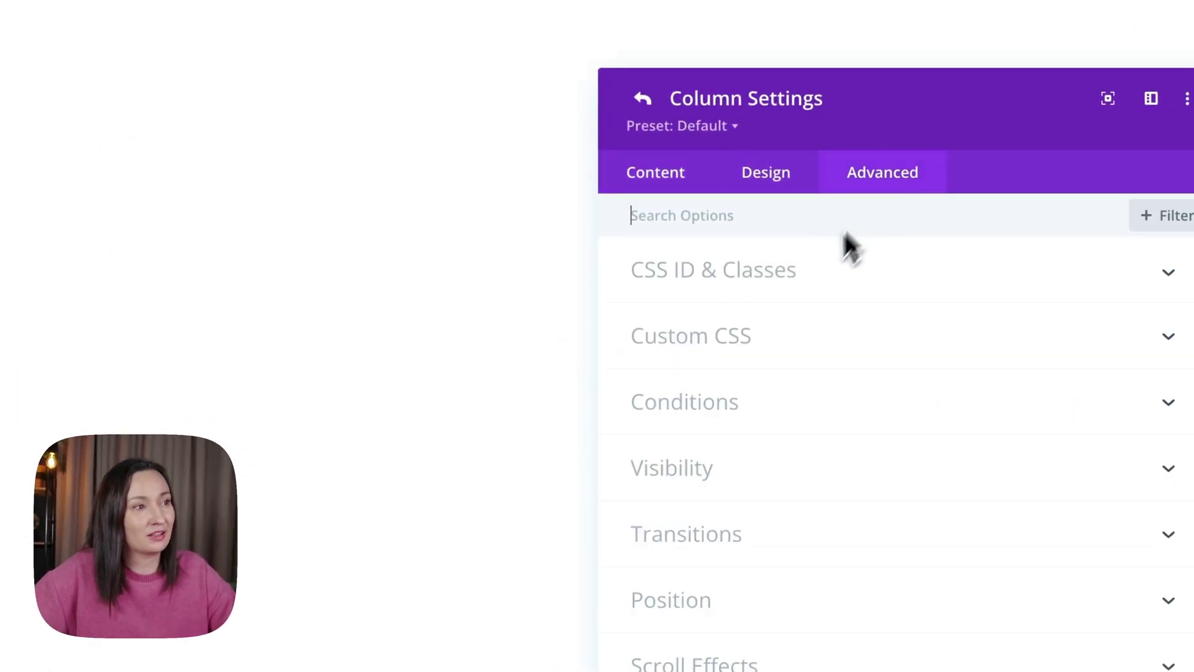
click(762, 336)
click(747, 469)
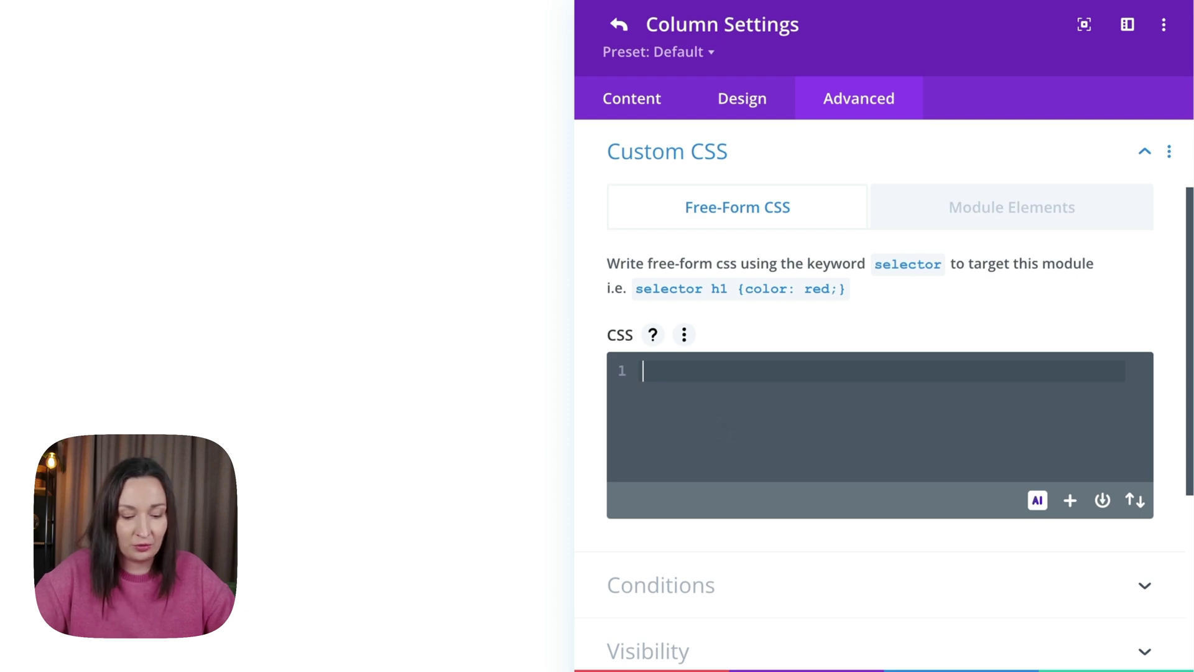
text(selector {)
key(Return)
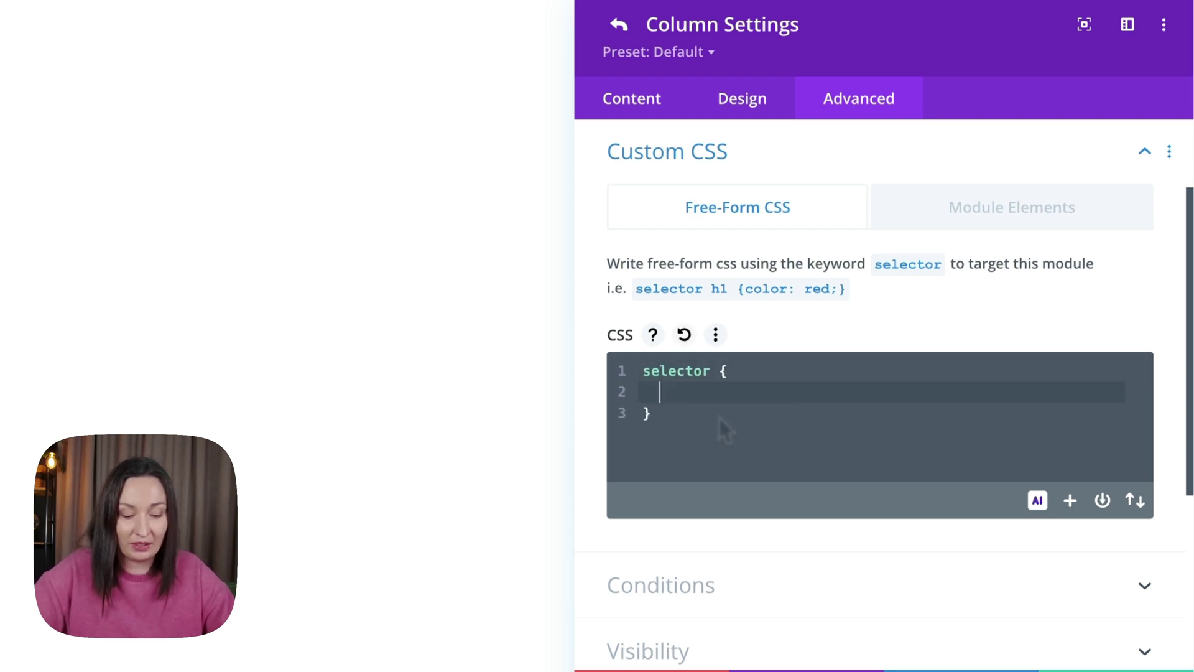
text(display:flex;)
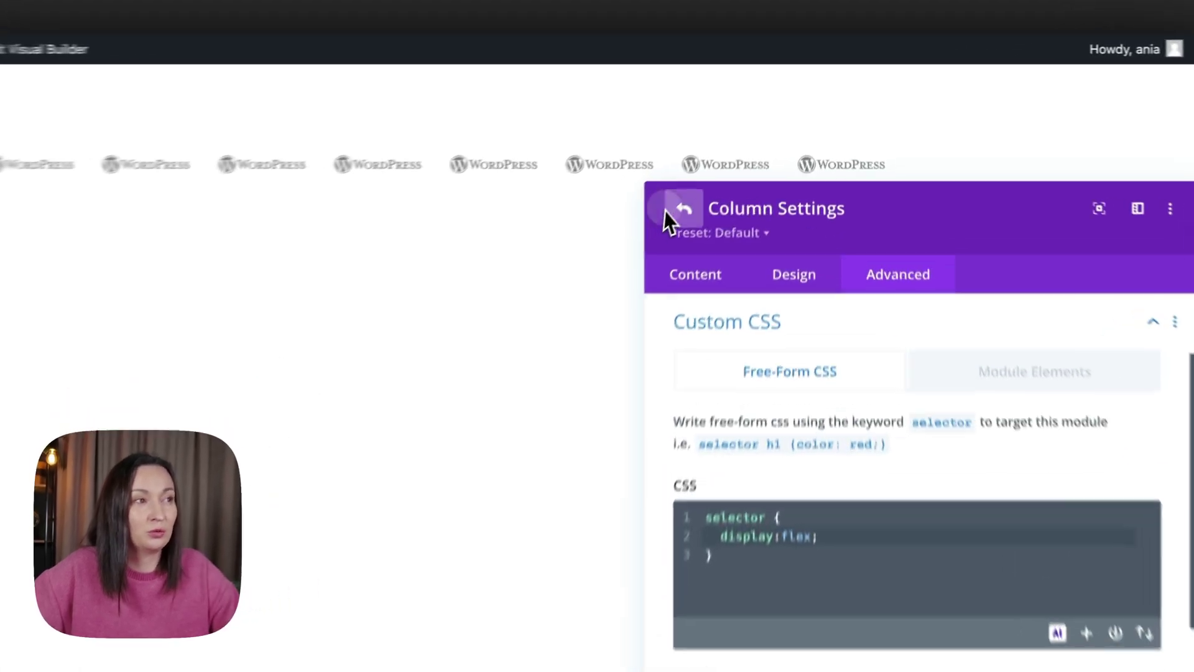
Write row custom CSS 'selector { max-width:max-content; width:max-content }' in the Advanced tab.
click(754, 127)
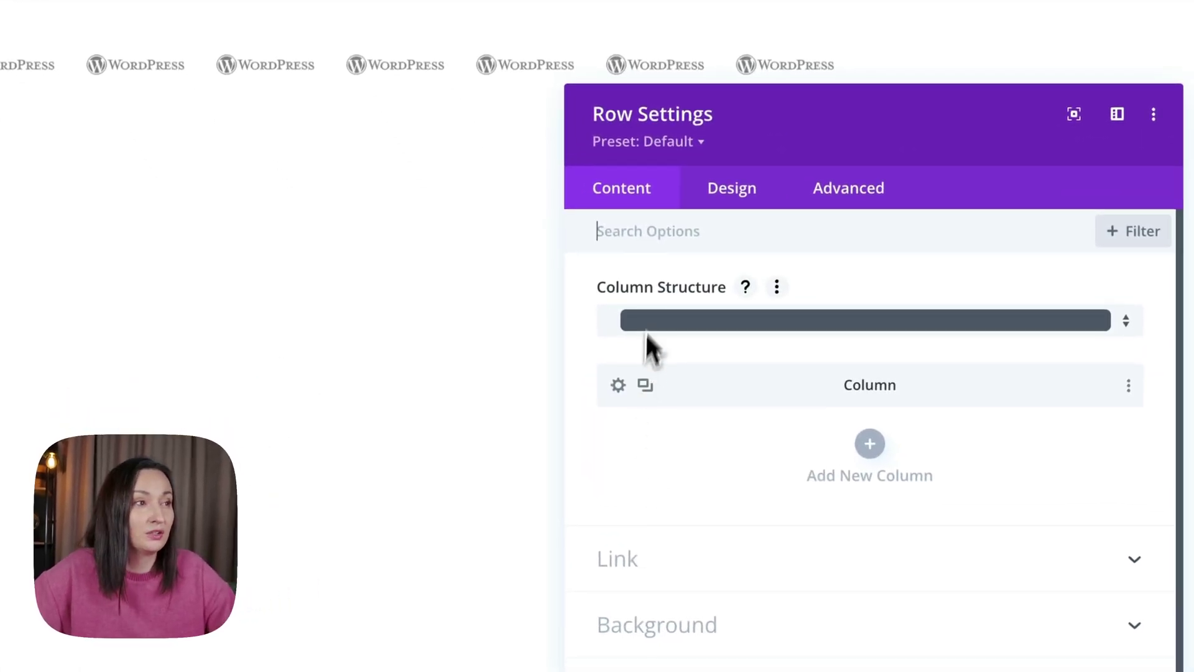
click(744, 207)
click(664, 282)
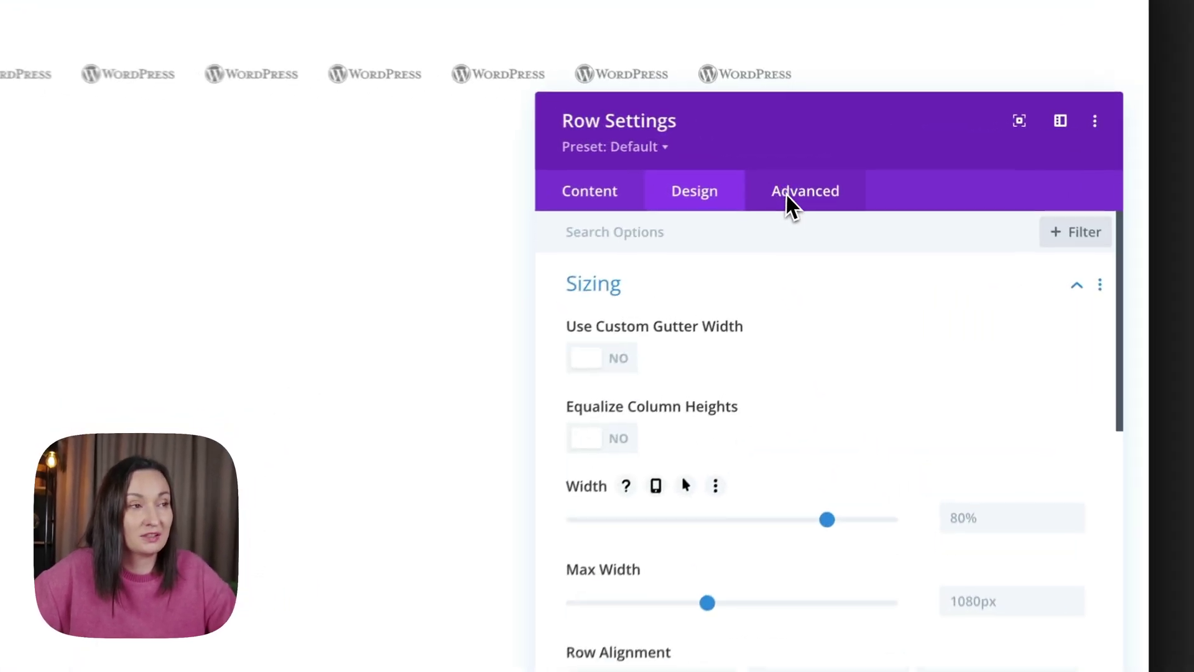
click(785, 196)
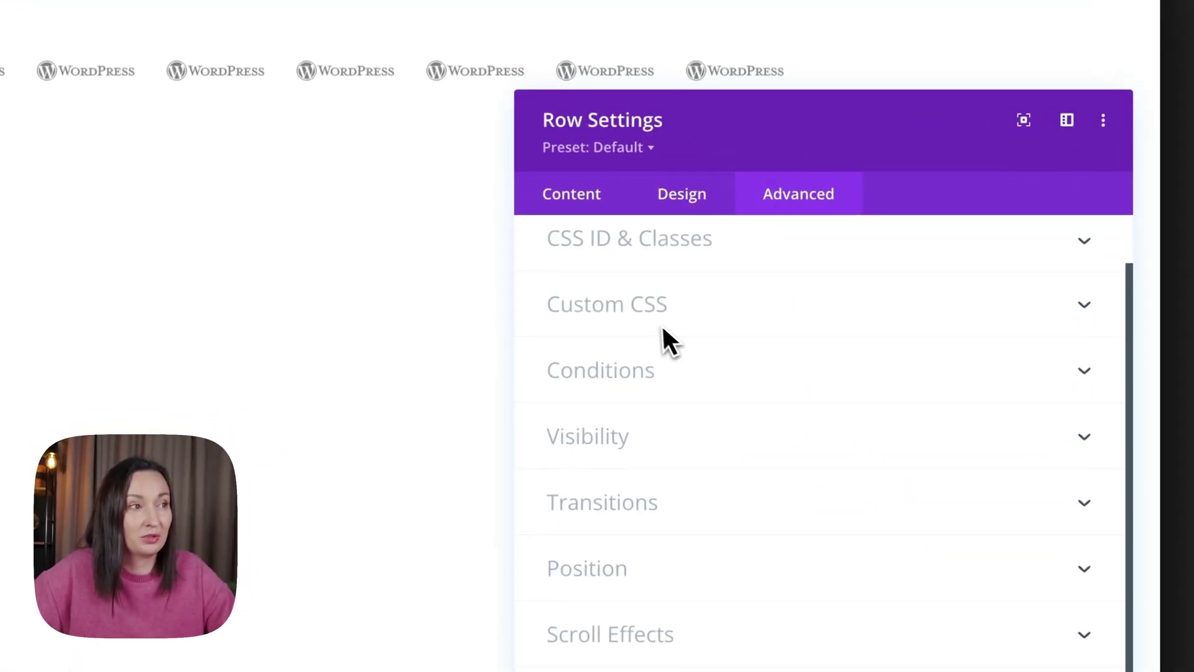
click(660, 320)
click(648, 467)
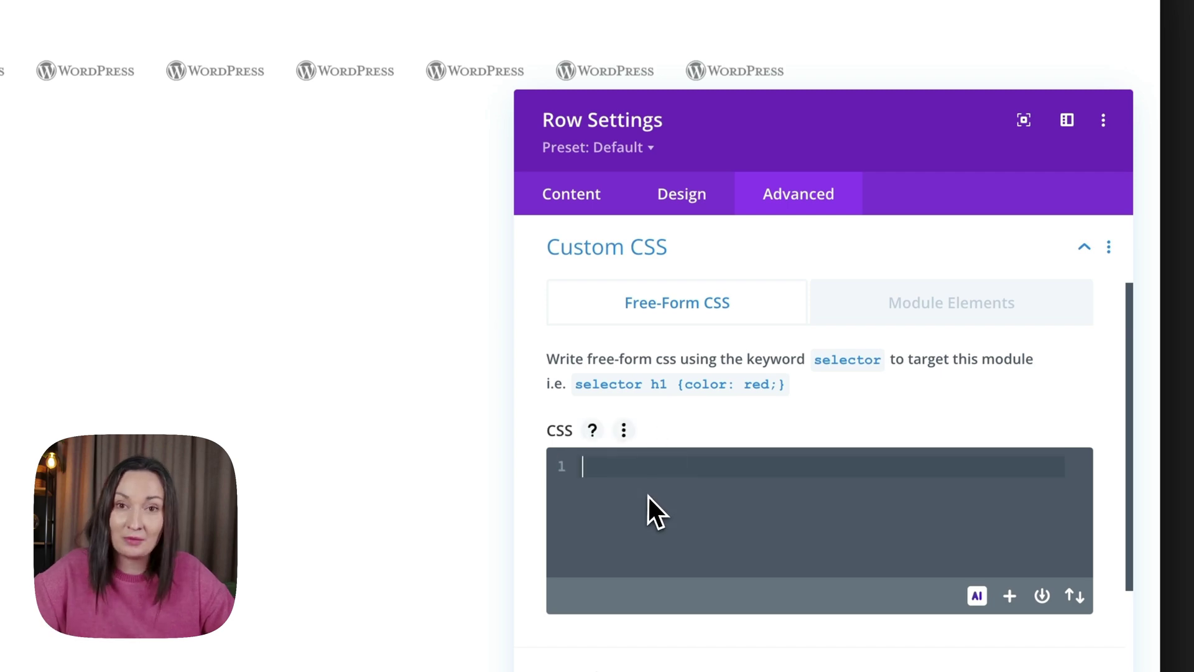
text(s)
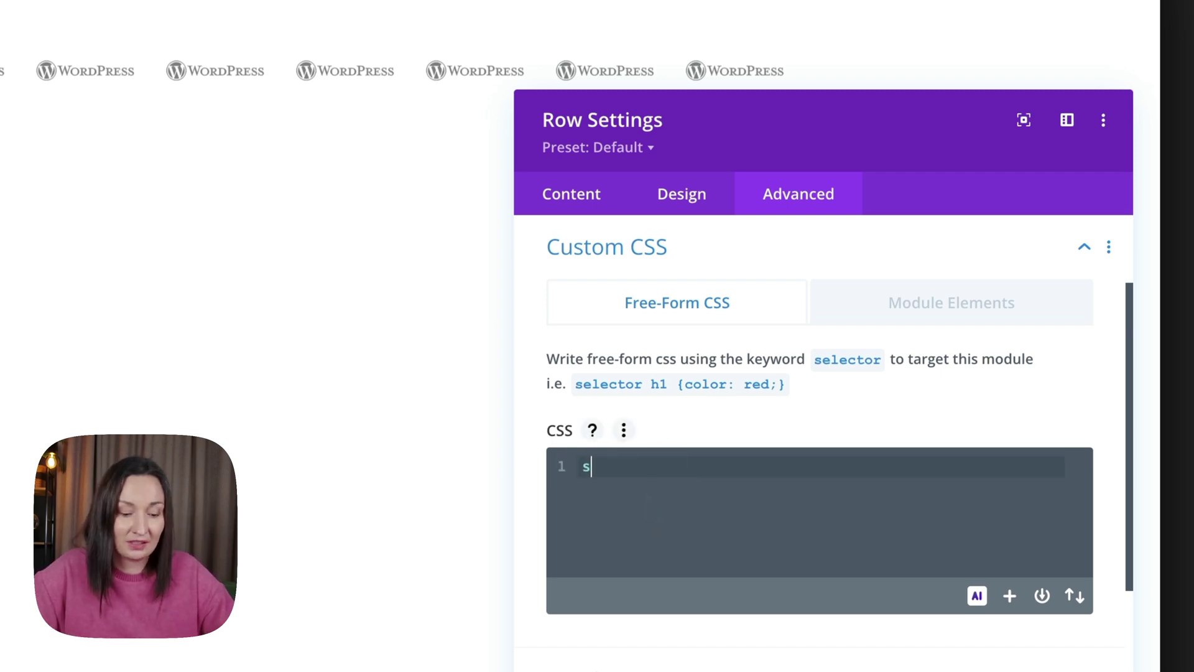
text(elector {)
key(Return)
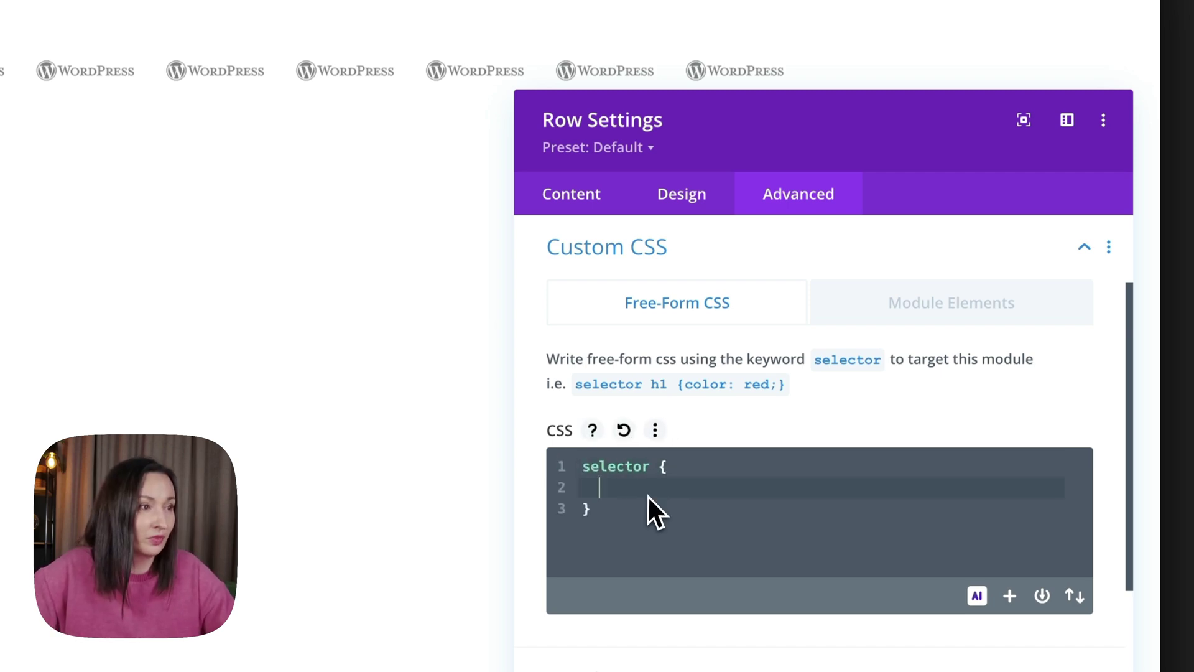
text(max-widt)
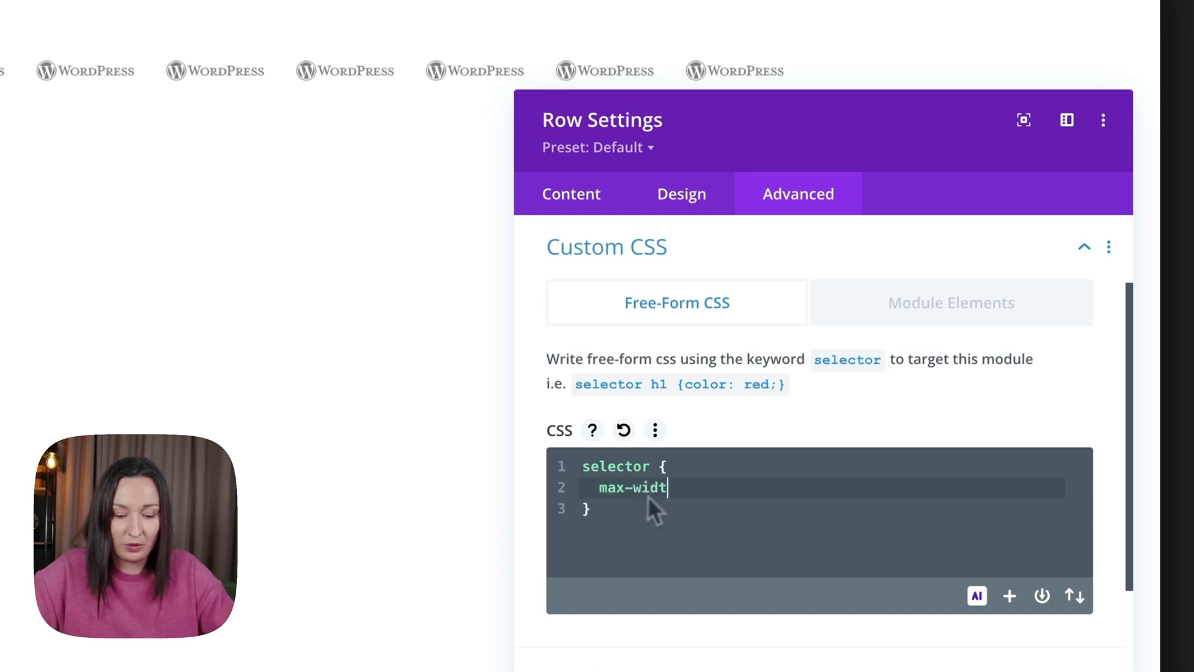
text(h:max-content)
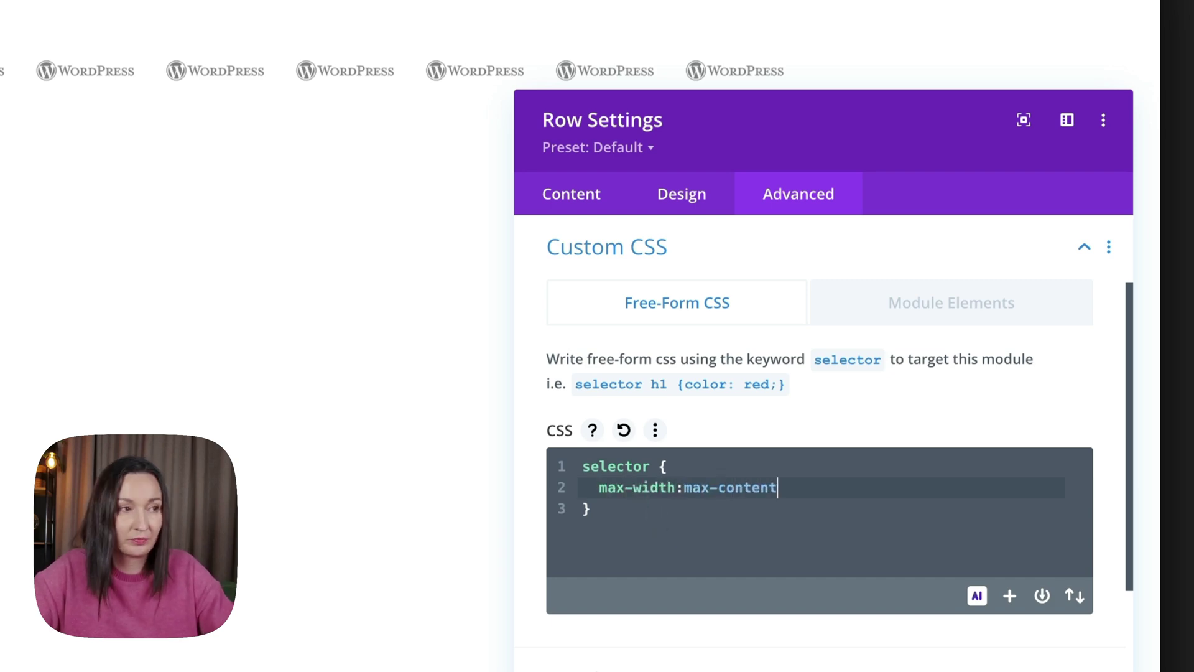
text(;)
key(Return)
text(wi)
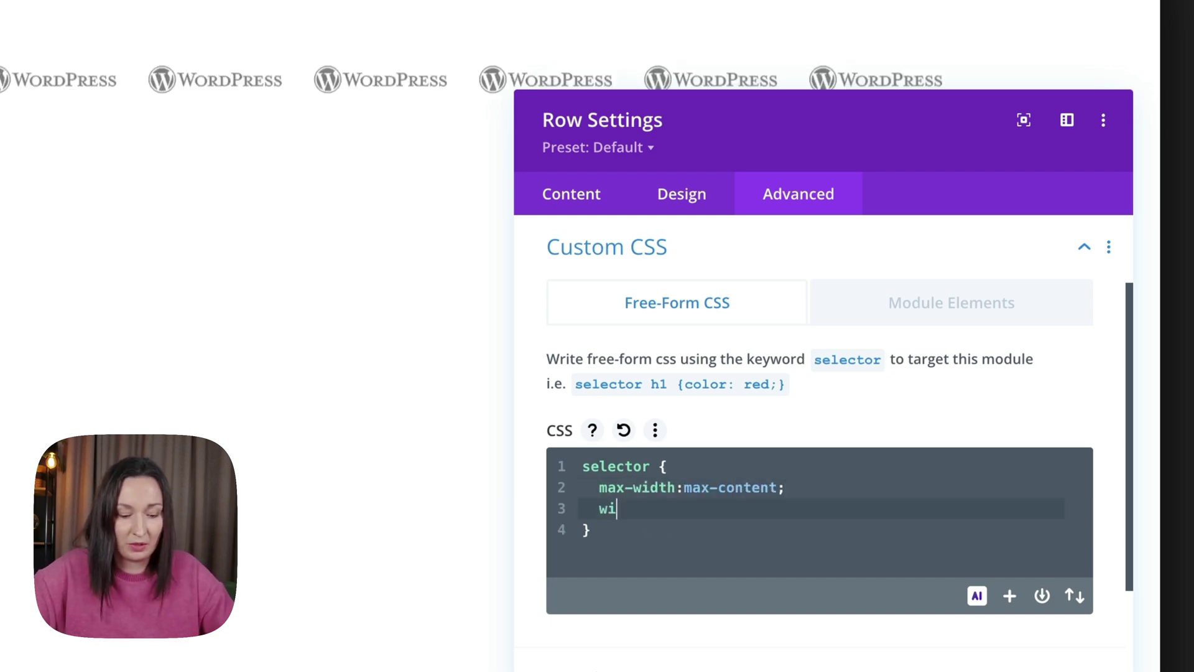
text(dth:ma)
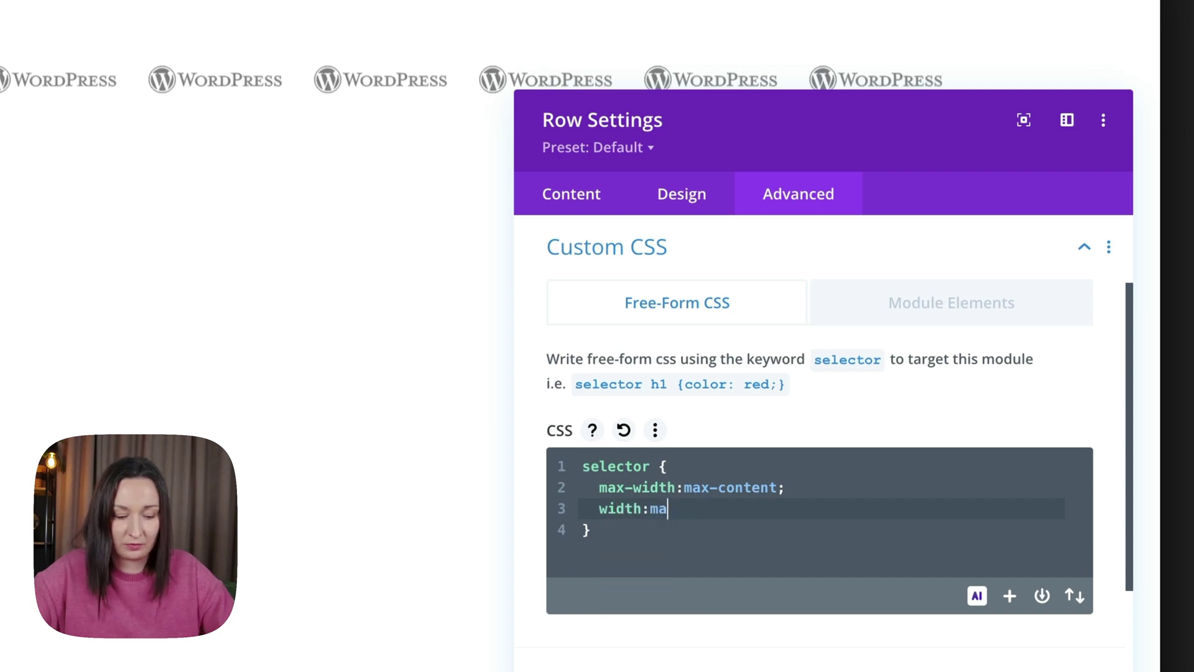
text(x-content;)
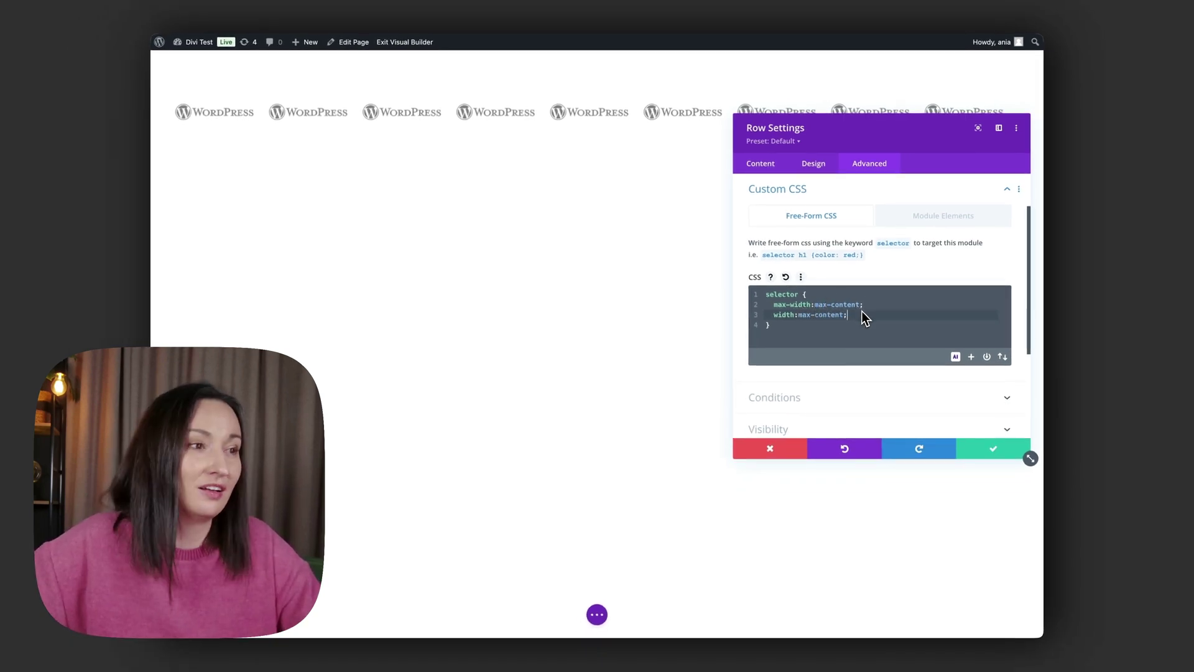
Save the row's max-content CSS and duplicate the WordPress logo row.
click(973, 449)
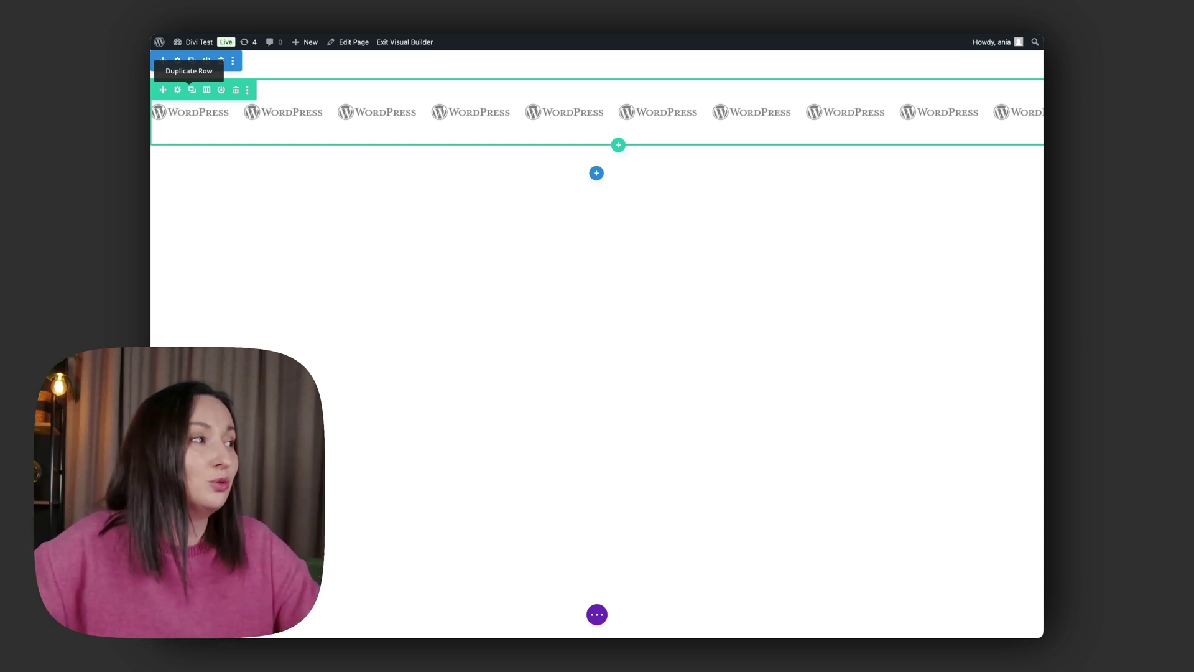
click(192, 89)
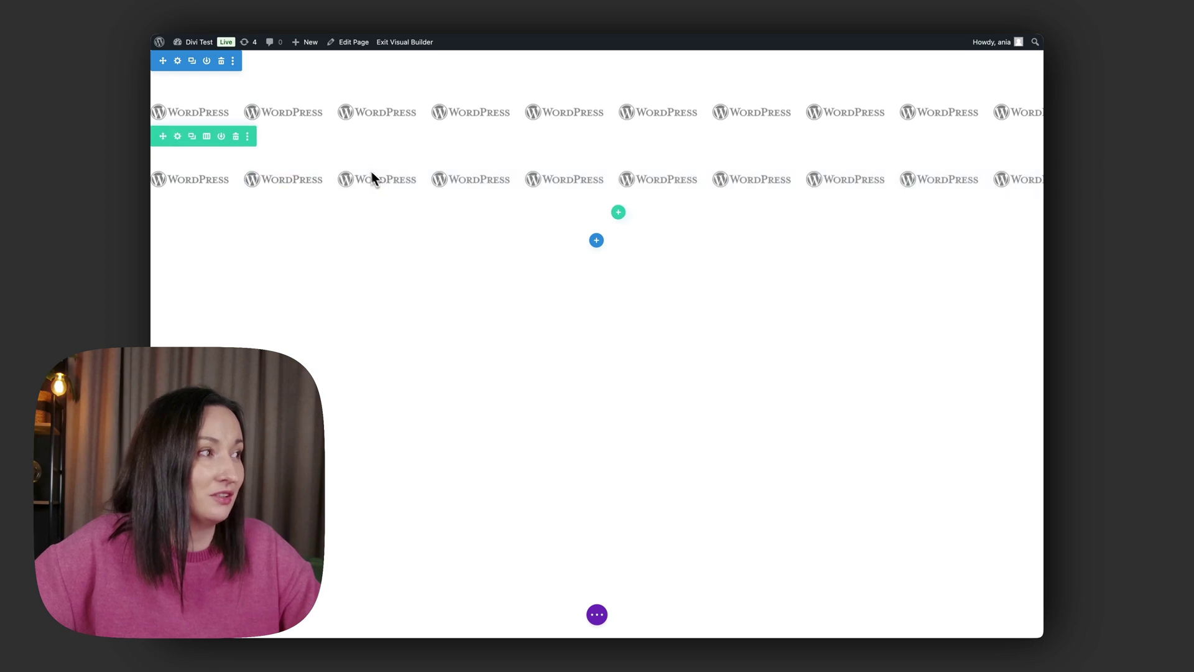
mouse_move(280, 152)
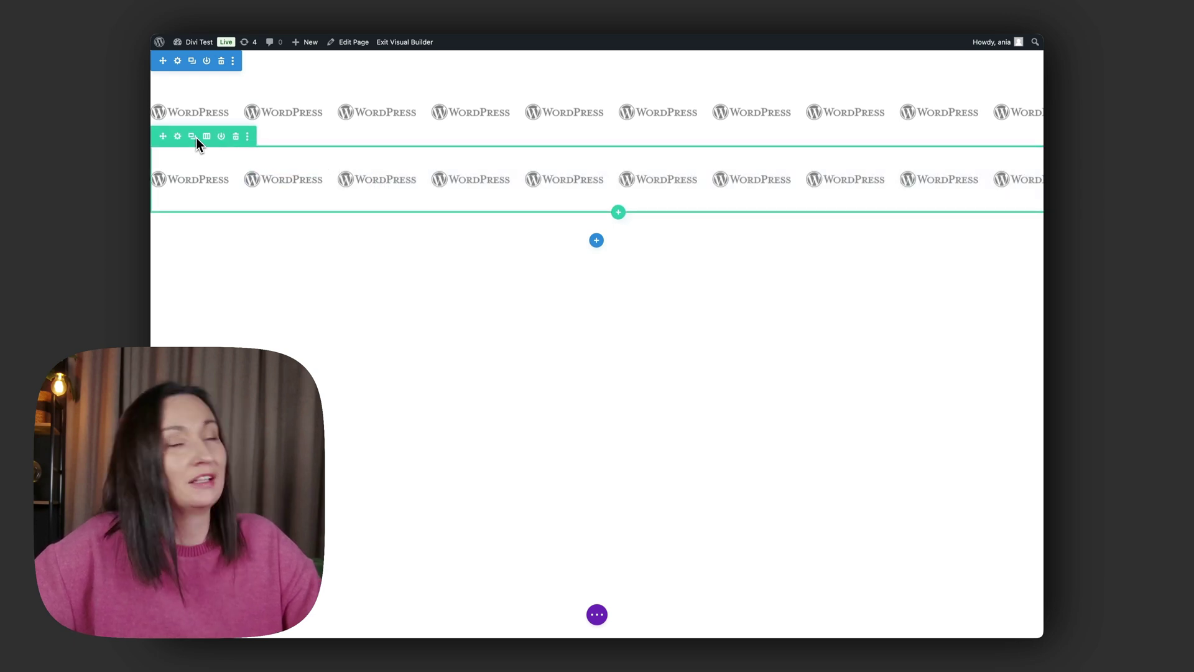
Enter 'selector { display:flex; }' in the section's Advanced free-form Custom CSS.
click(177, 60)
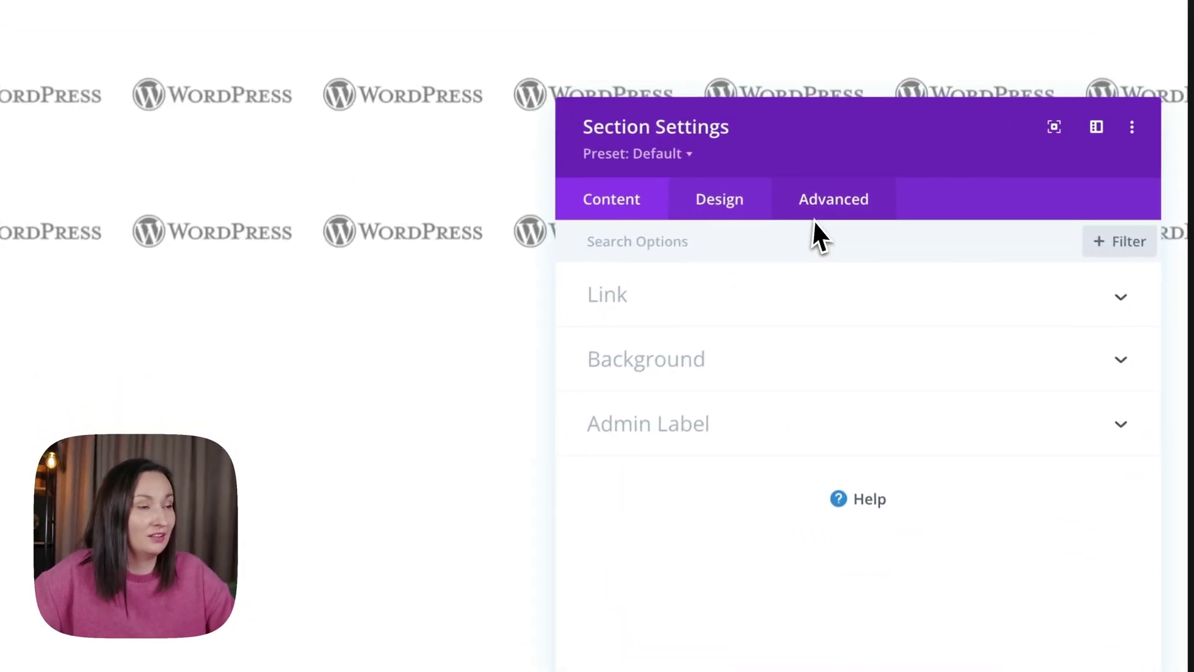
click(867, 168)
click(696, 364)
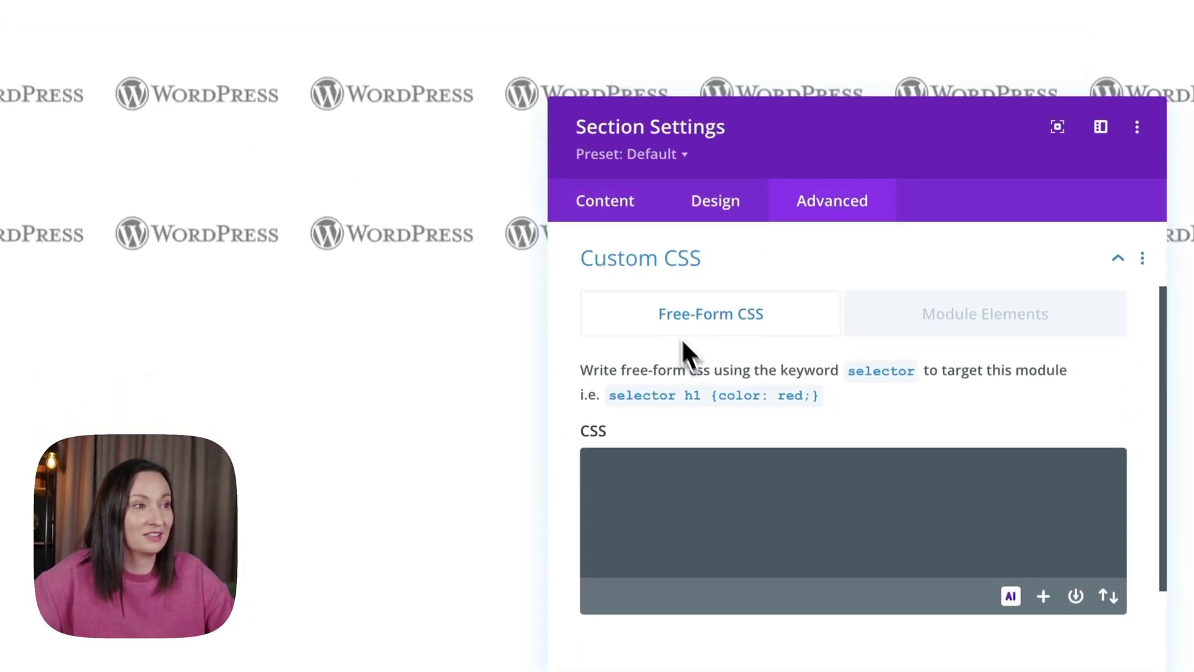
click(693, 466)
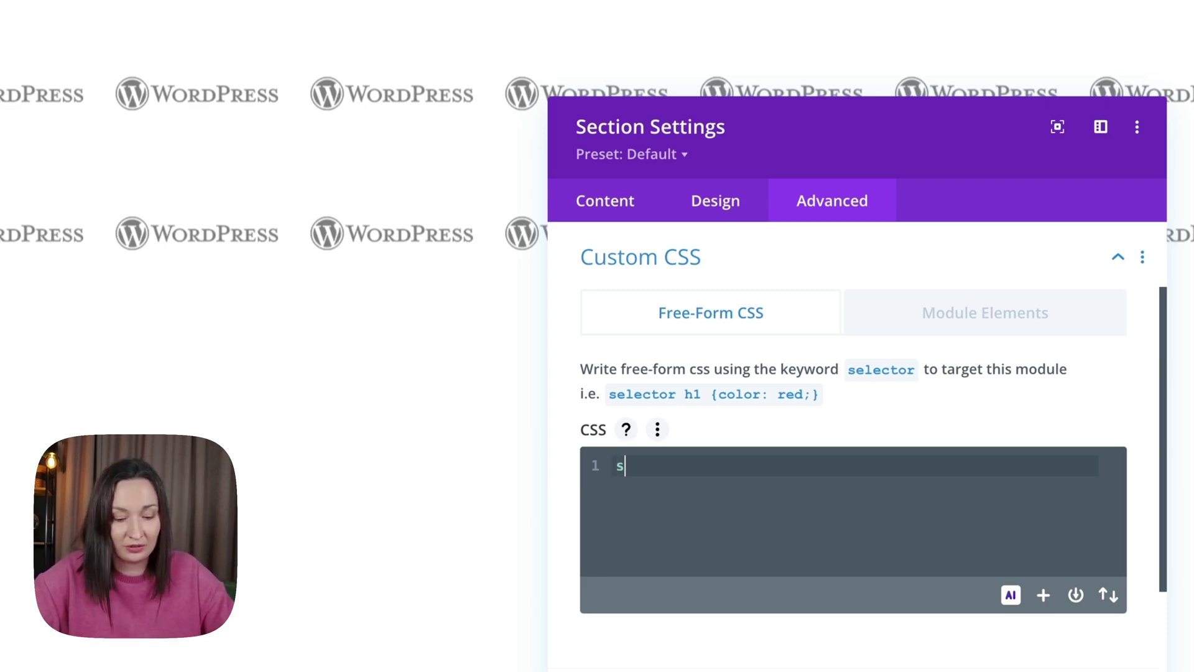
text(elector {)
key(Return)
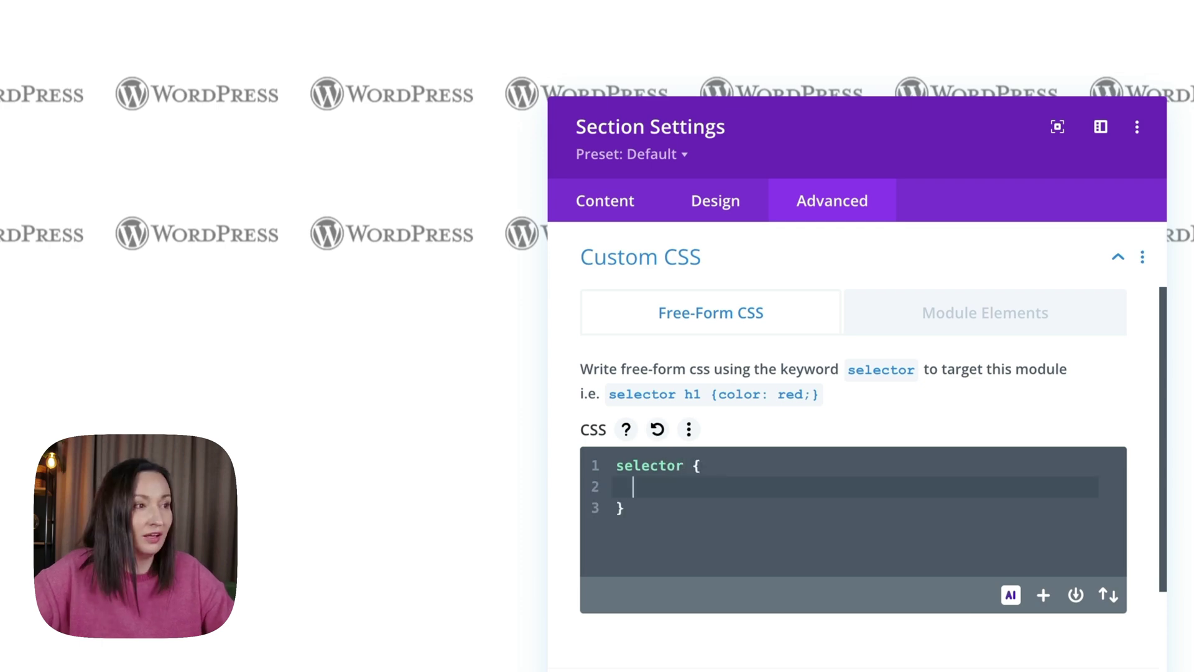
text(display:flex;)
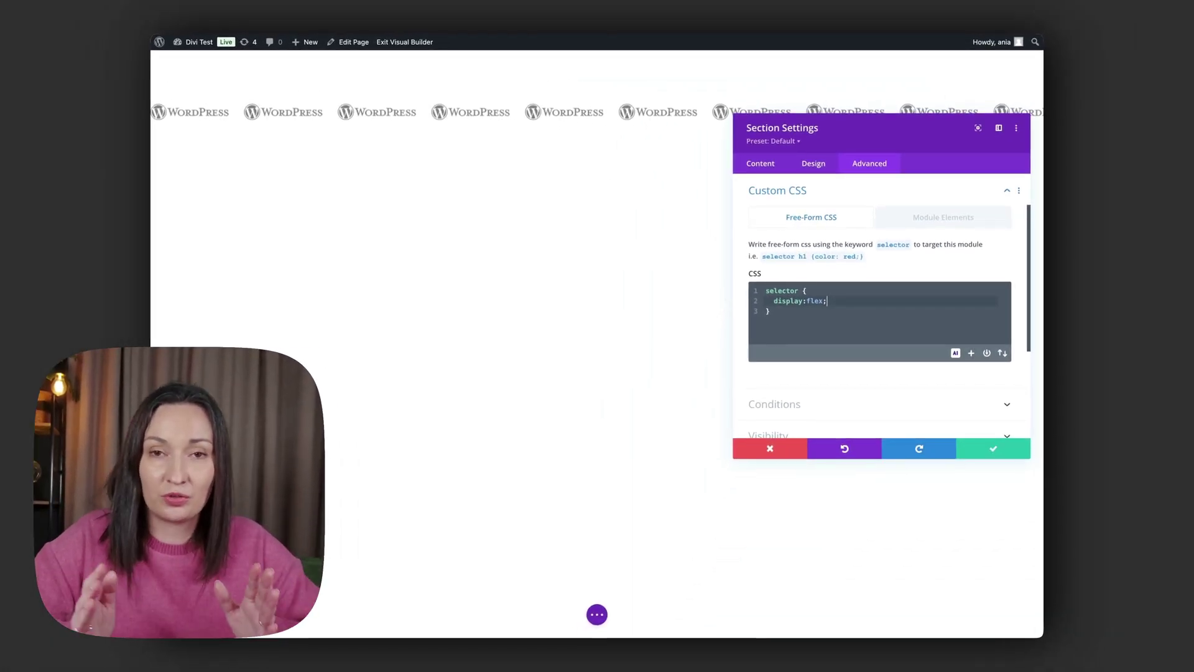
Under the section's Visibility options, choose Hidden for both Horizontal and Vertical Overflow.
scroll(805, 256, down, 5)
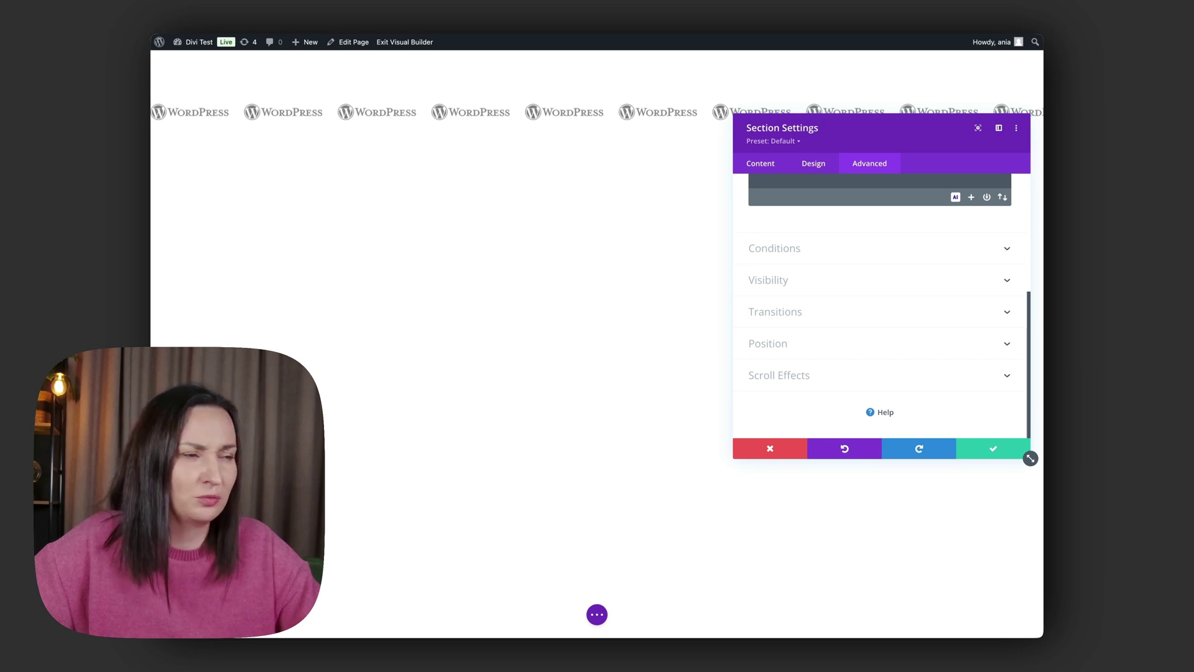
click(802, 283)
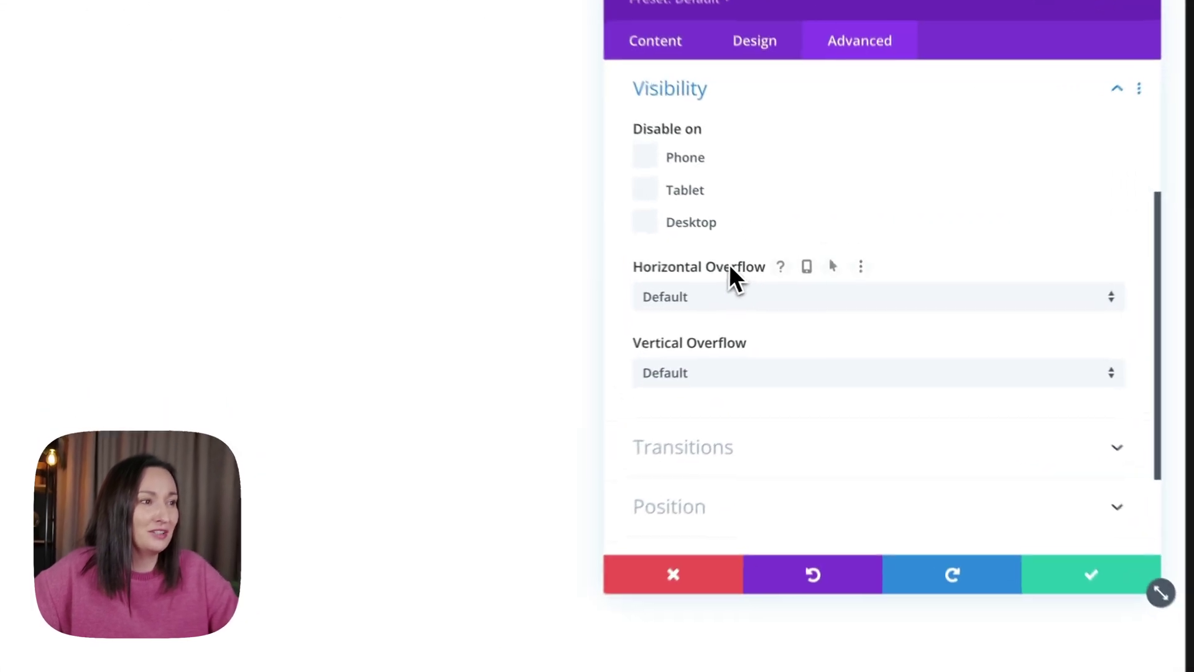
click(701, 304)
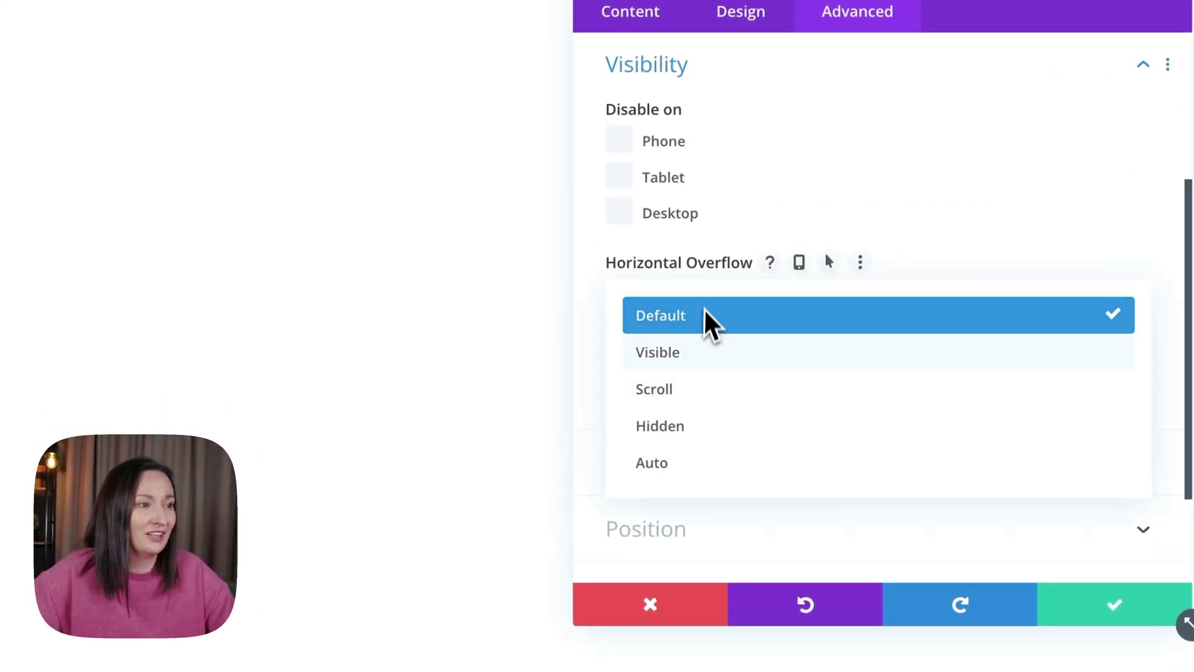
click(697, 428)
click(656, 389)
click(681, 507)
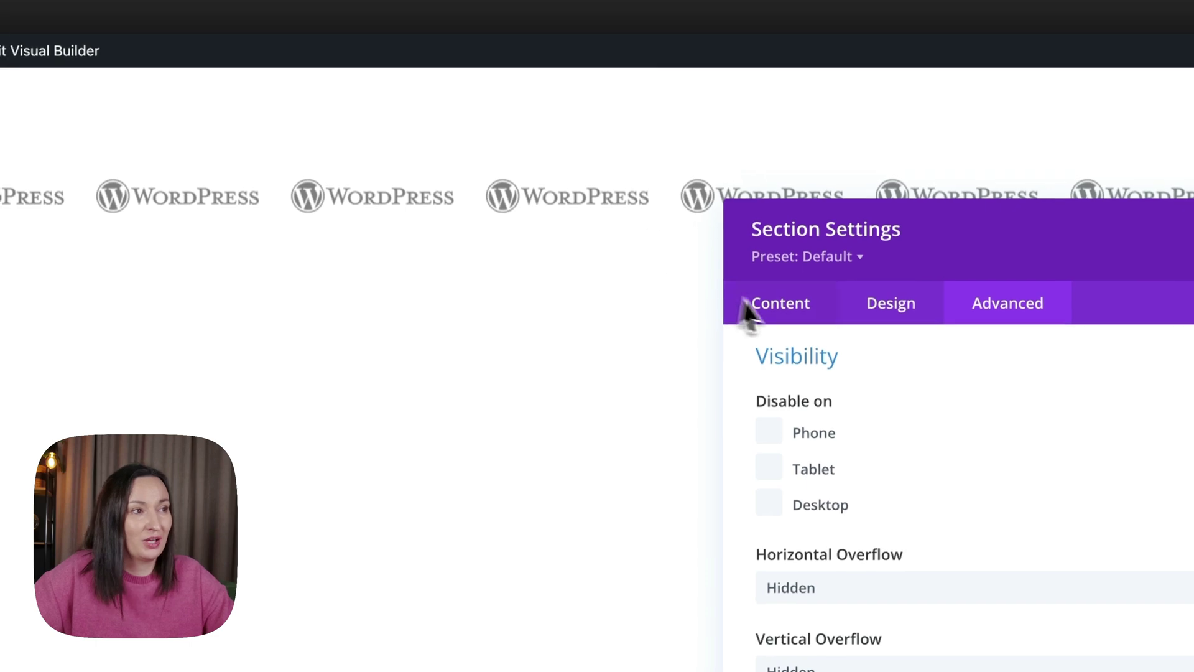
scroll(849, 441, up, 5)
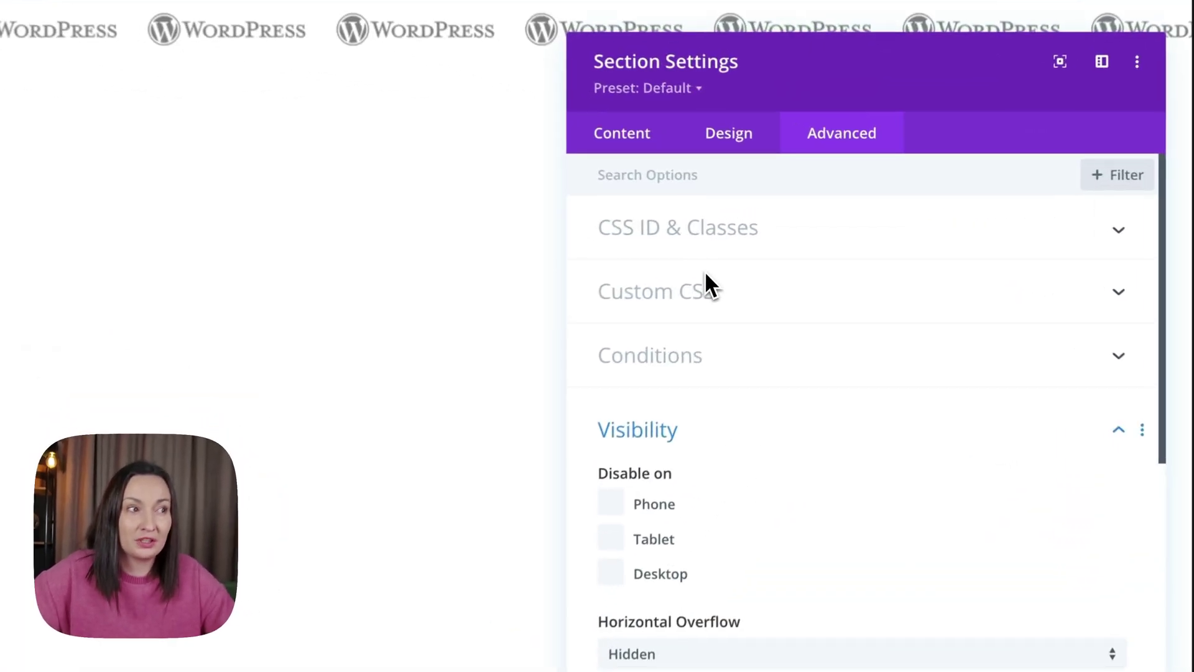
Add a 'selector .et_pb_row' rule with 'animation: ticker 30s linear infinite' to the section CSS.
click(706, 288)
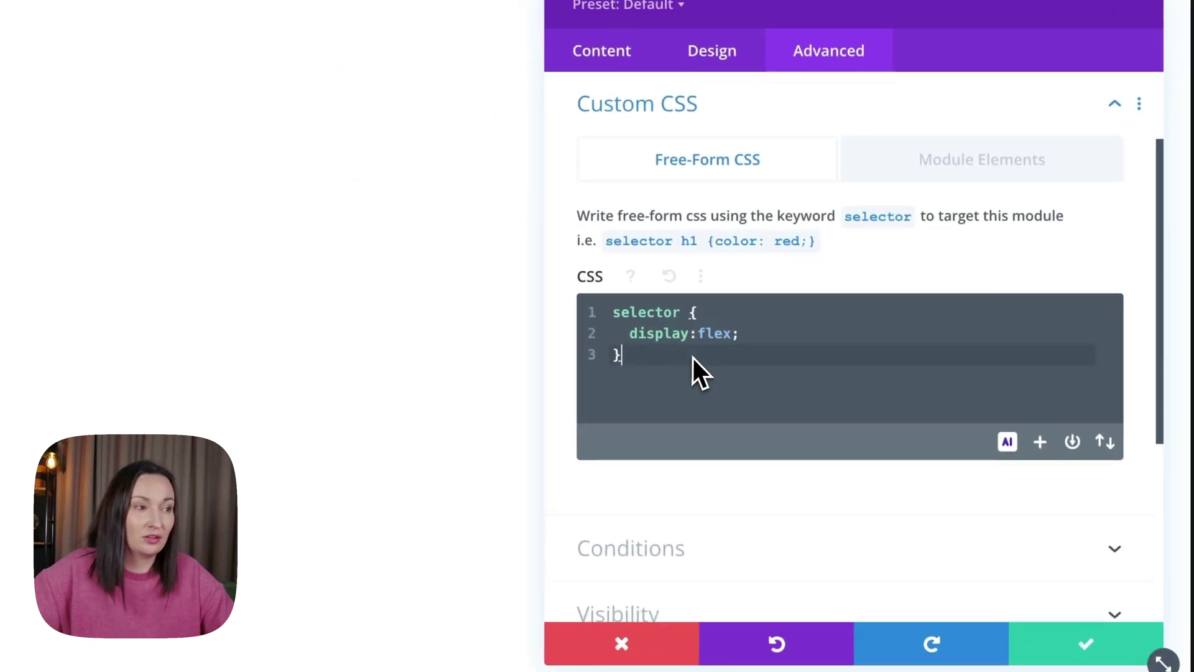
key(Return)
key(Return)
text(selctor)
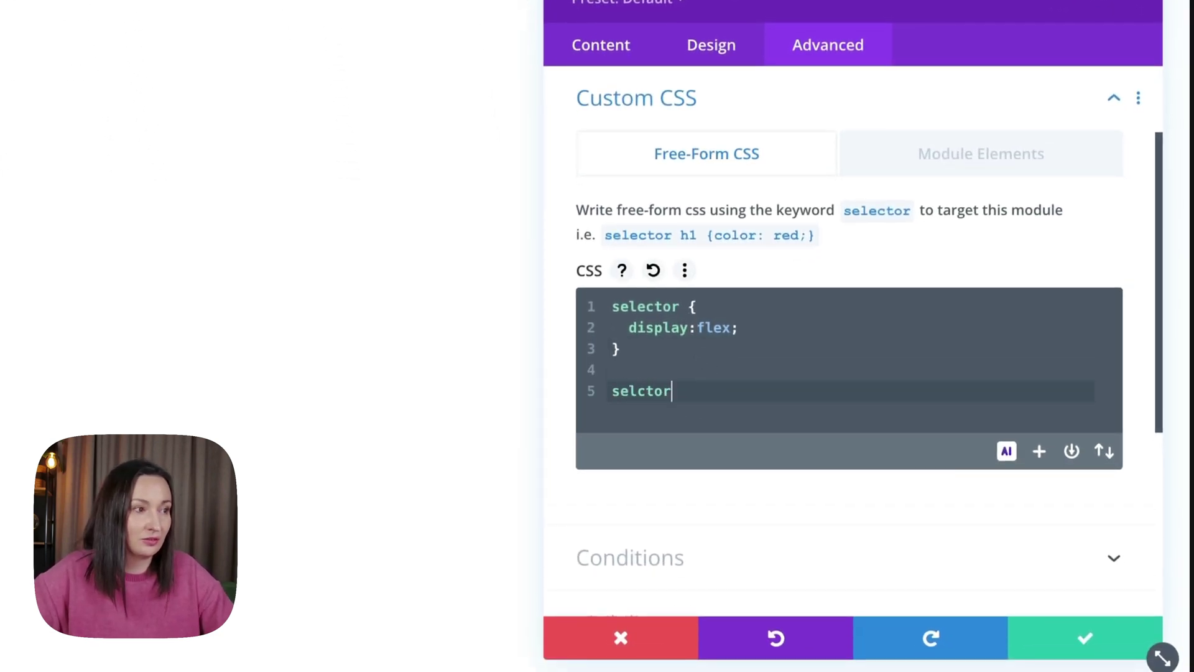
key(Left)
key(Left)
text(e)
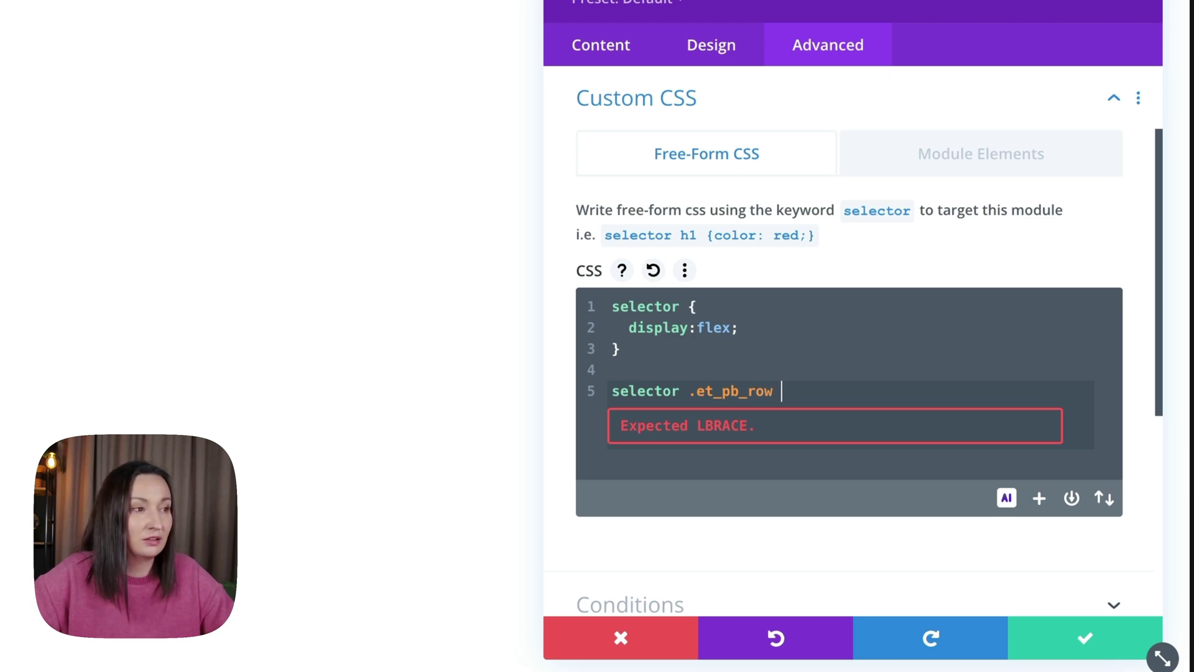
key(Return)
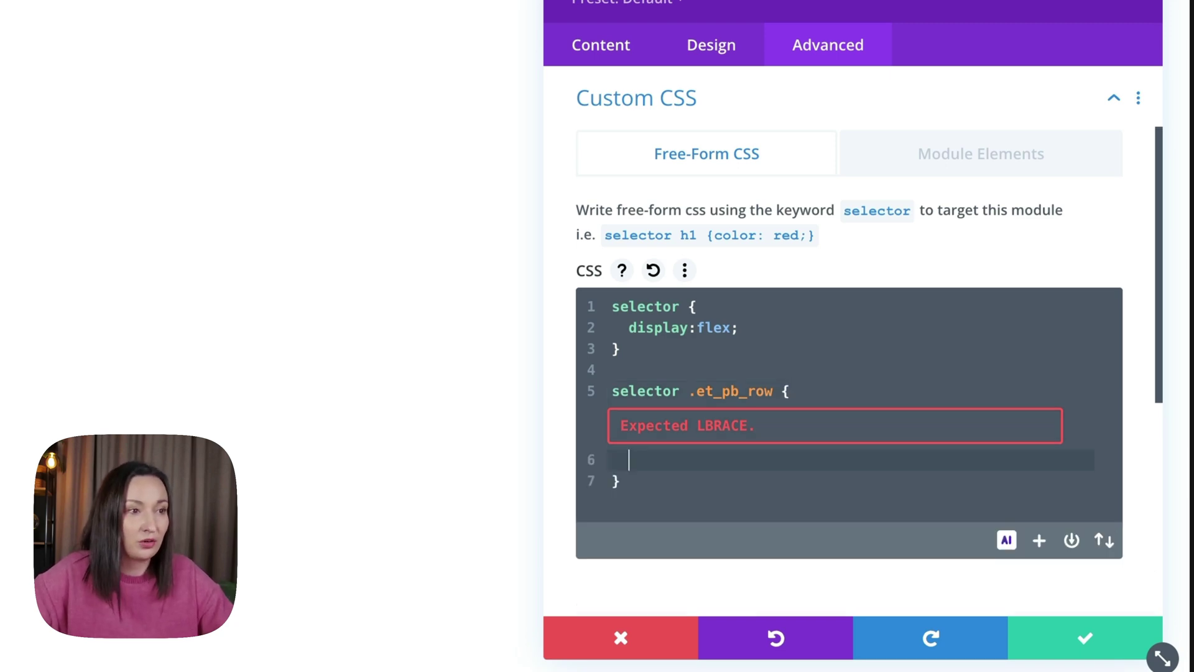
text(animat)
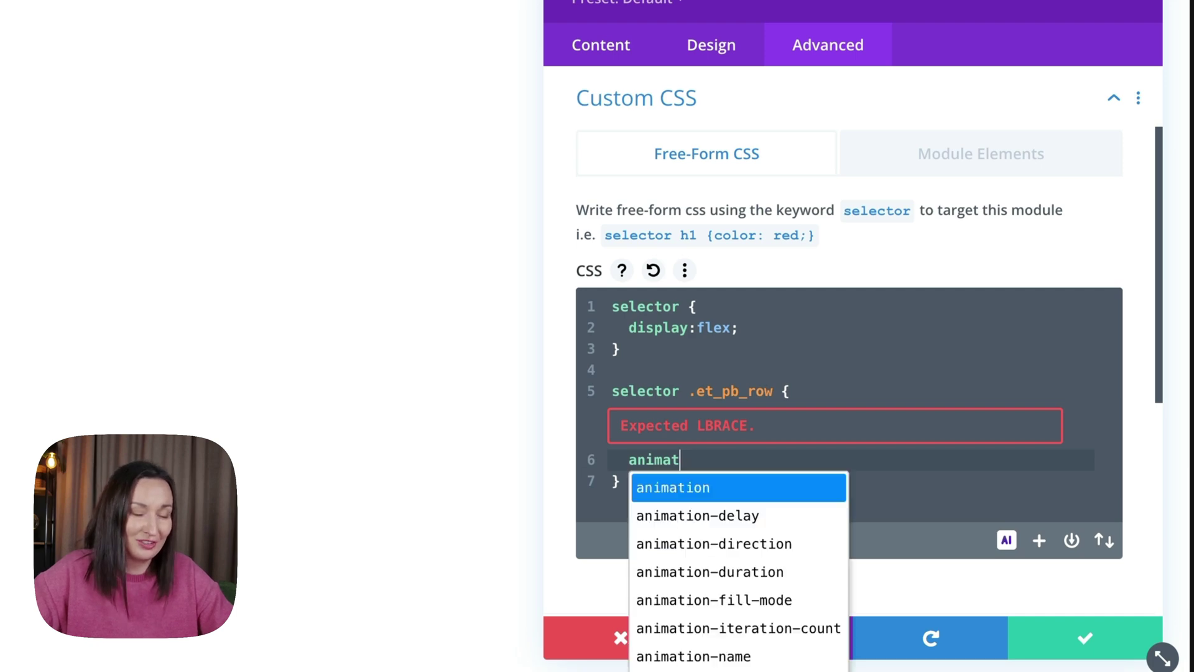
text(ion)
key(Return)
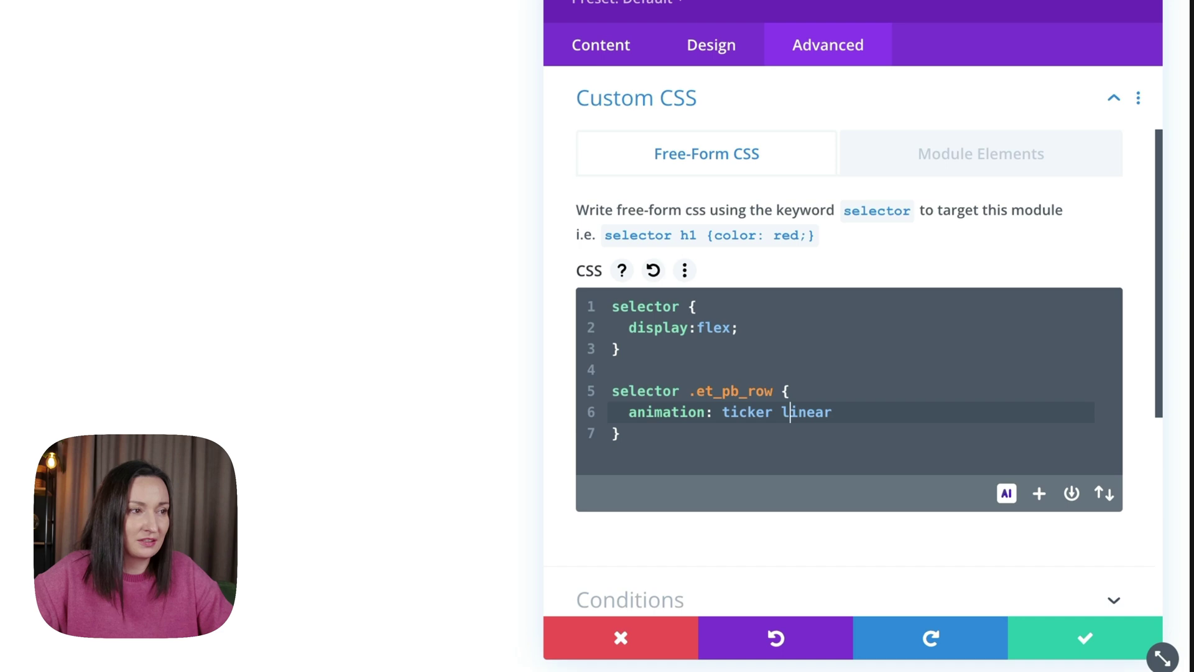
text(30s l)
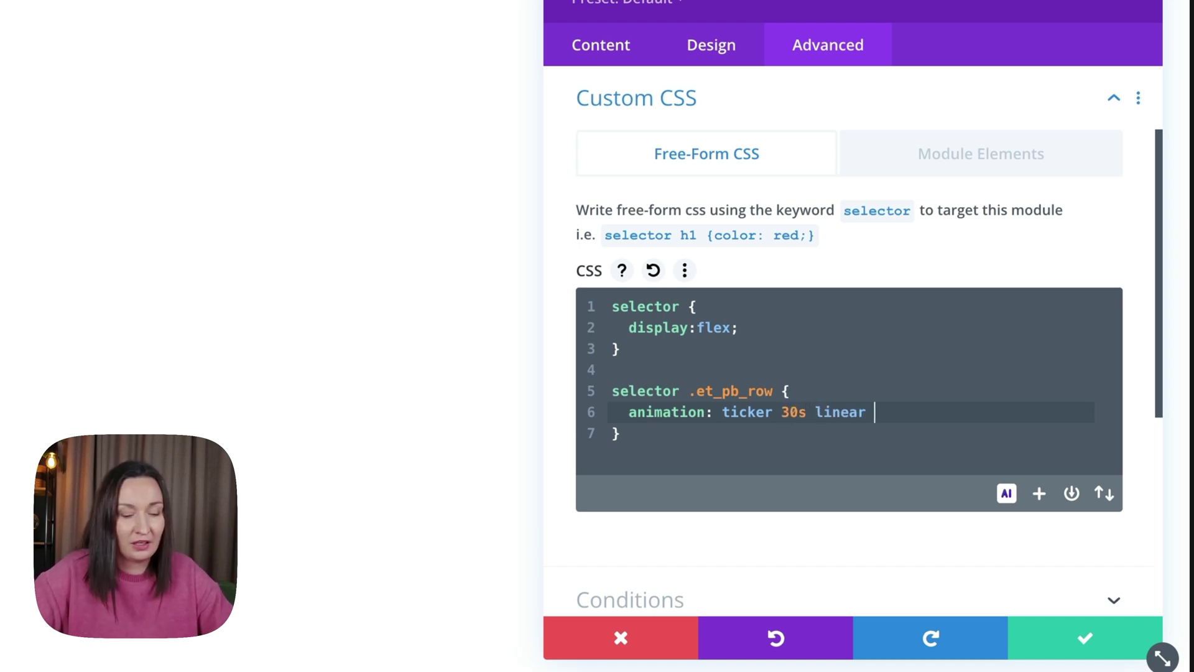
text(inear infinite;)
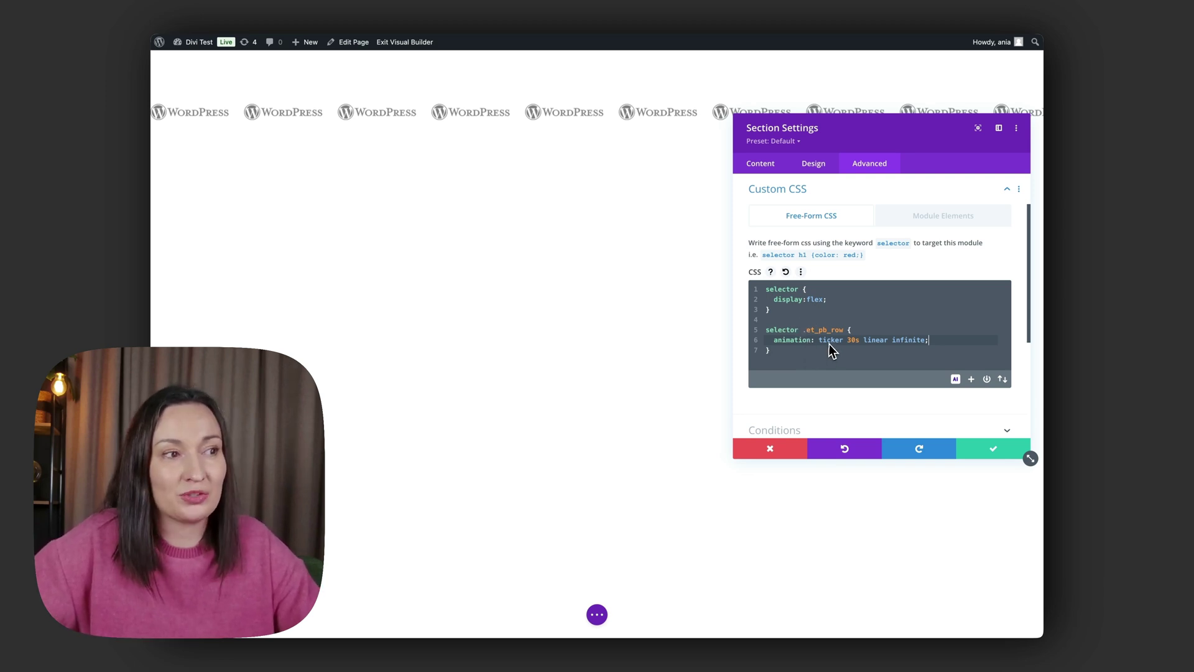
click(811, 352)
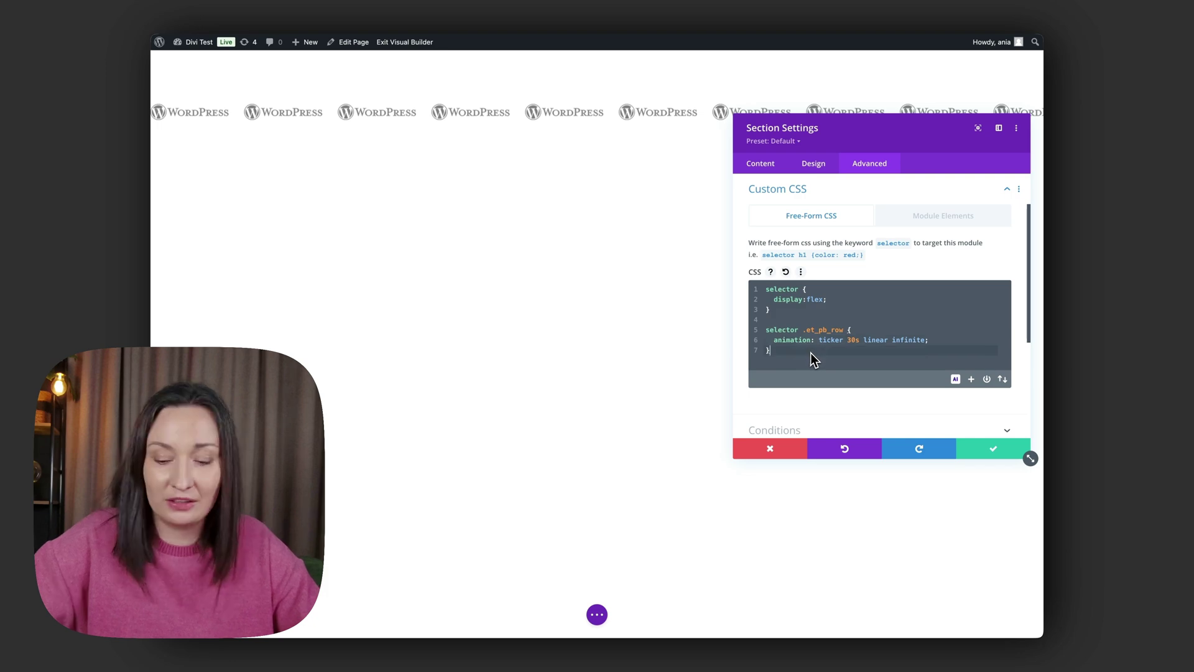
key(Return)
key(Return)
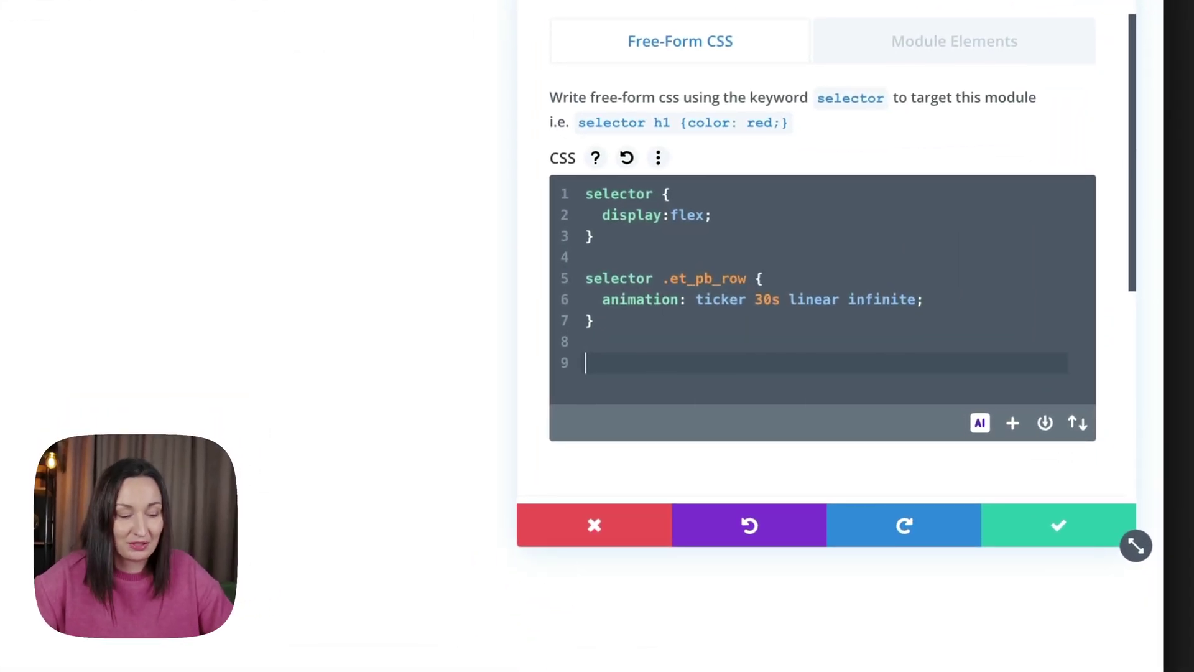
text(@keyfr)
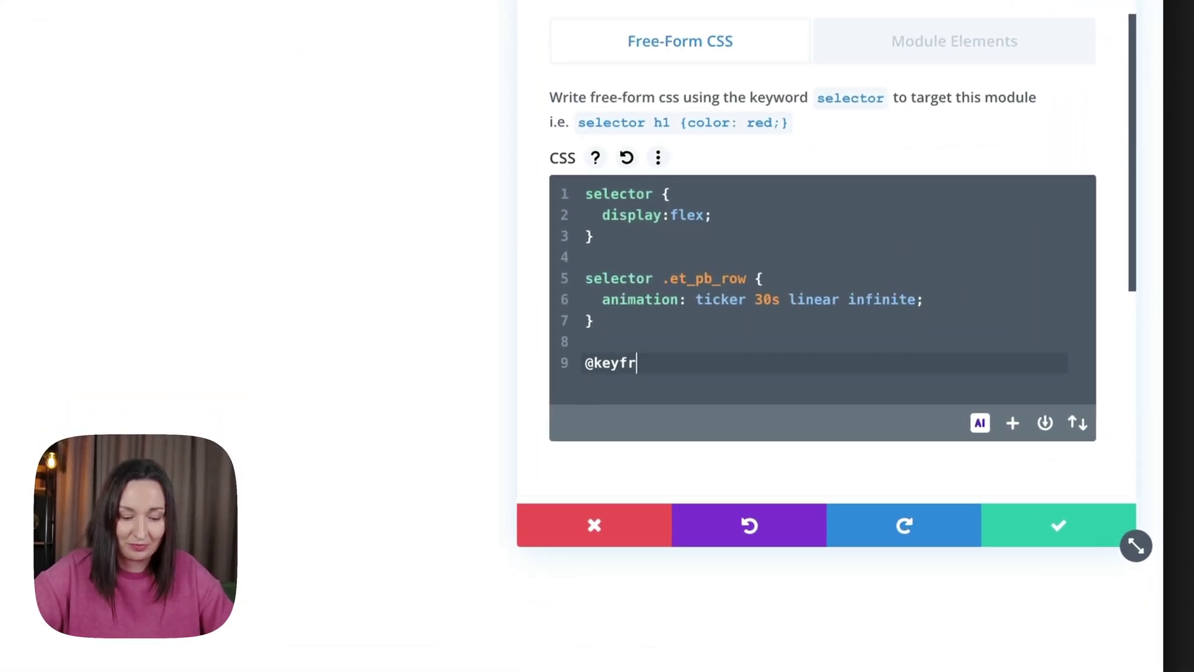
text(ames t)
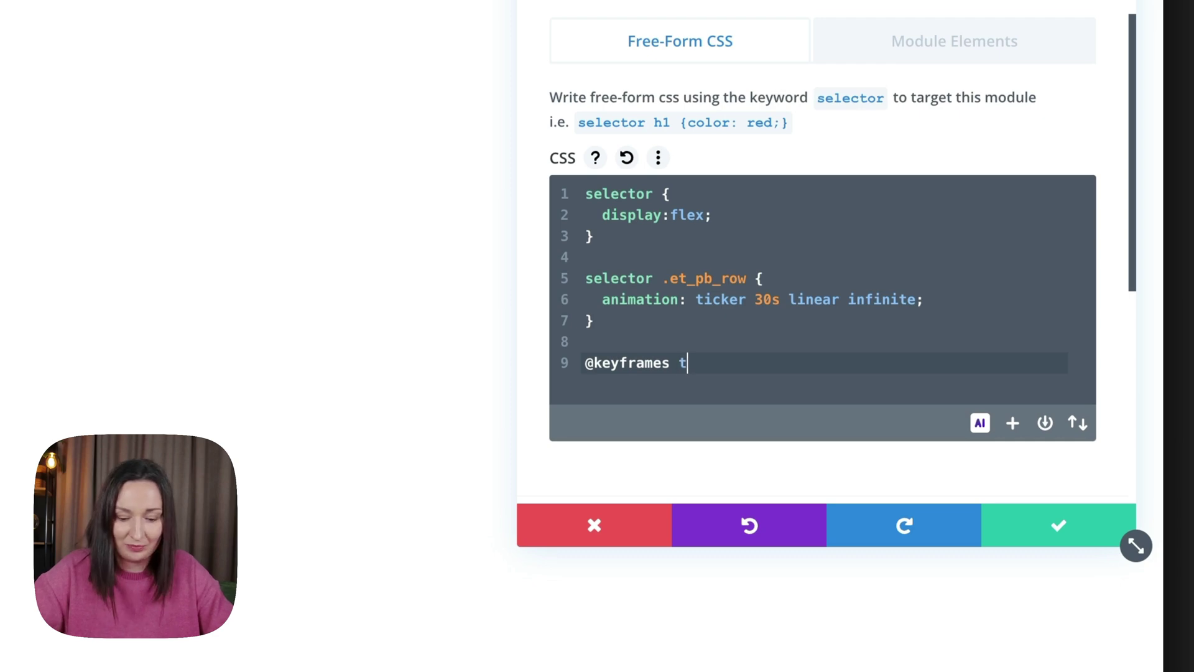
text(icker {)
key(Return)
key(Return)
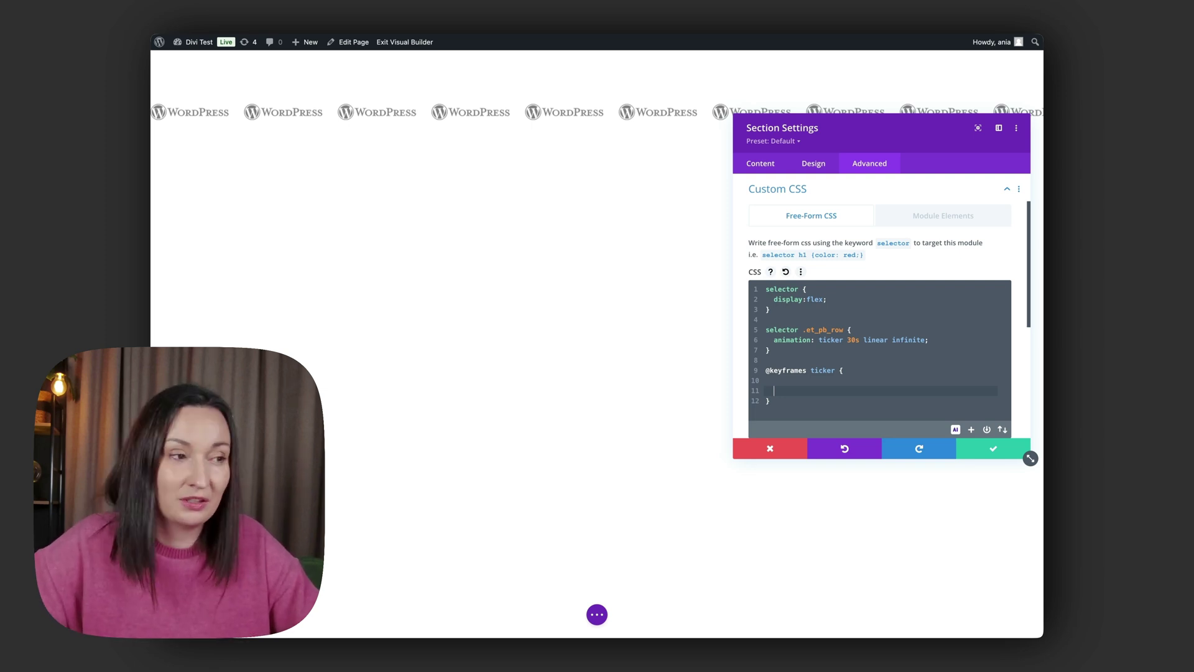
click(773, 380)
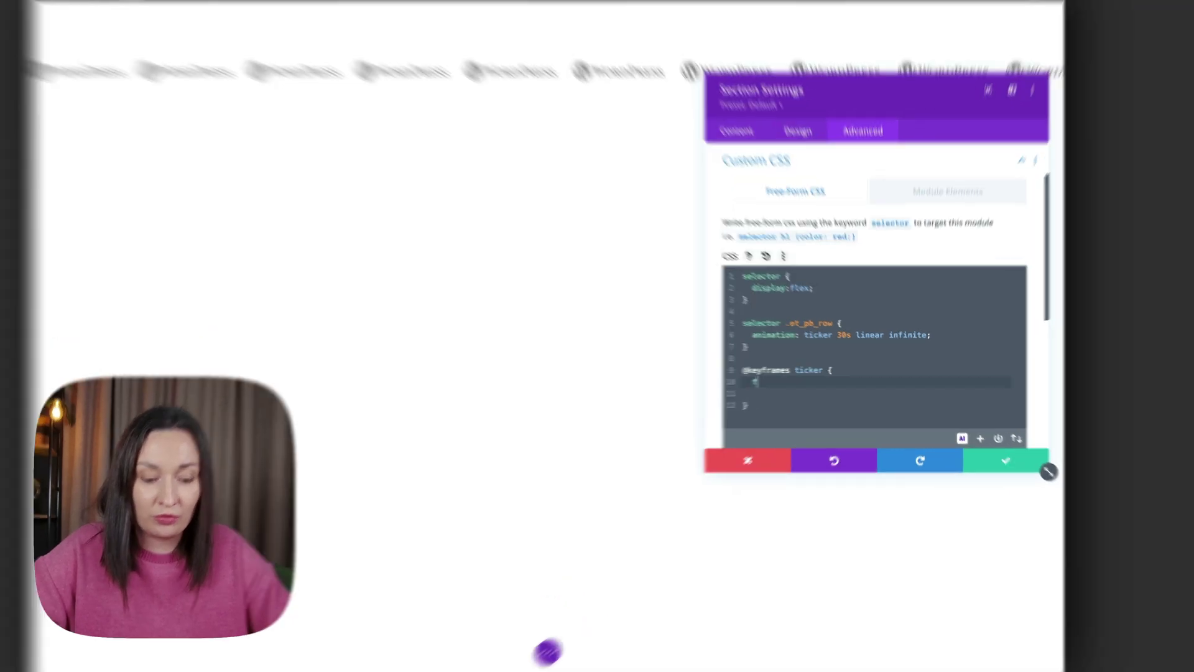
text(from {)
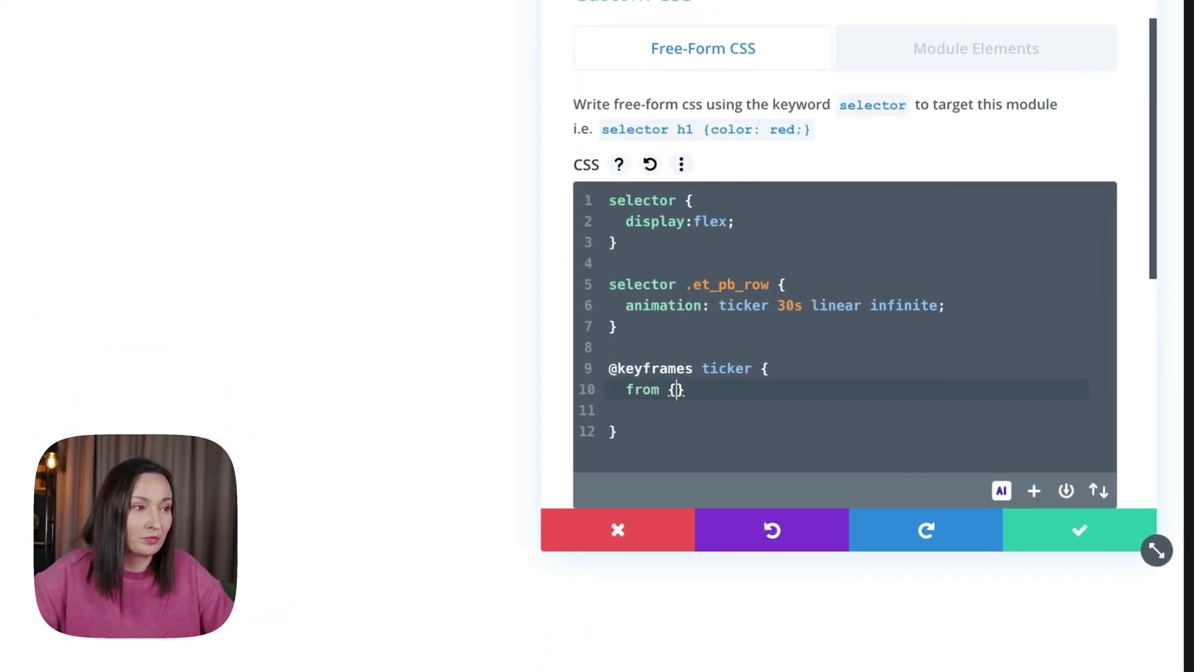
key(Return)
key(Down)
key(Return)
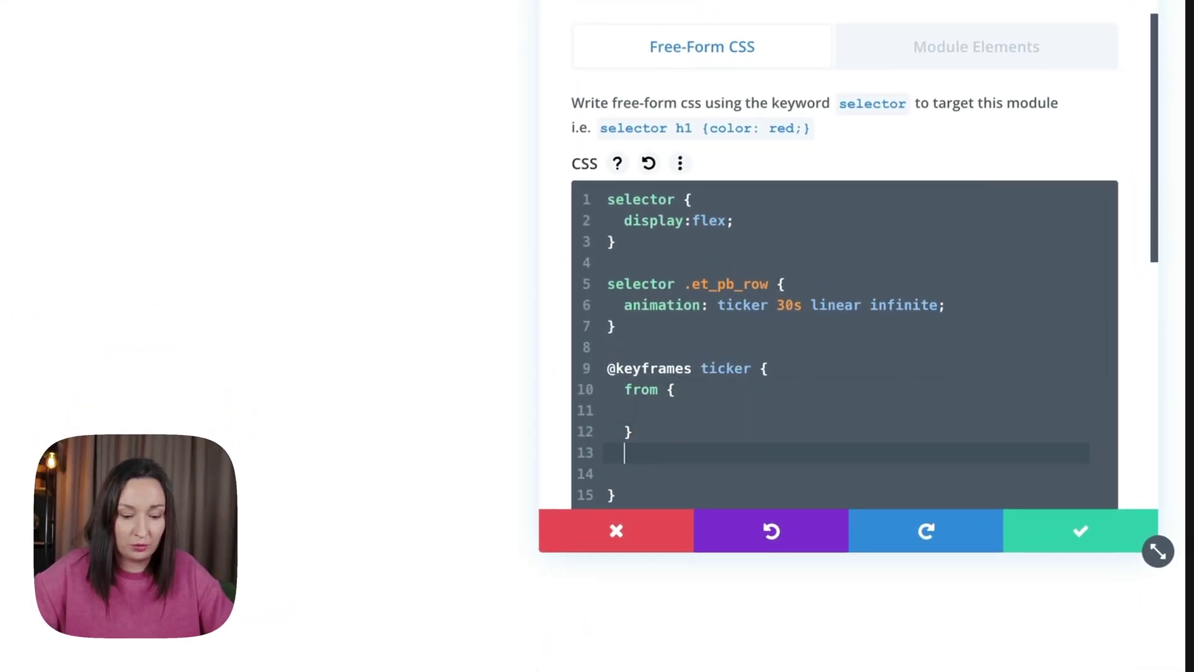
text(to {)
key(Return)
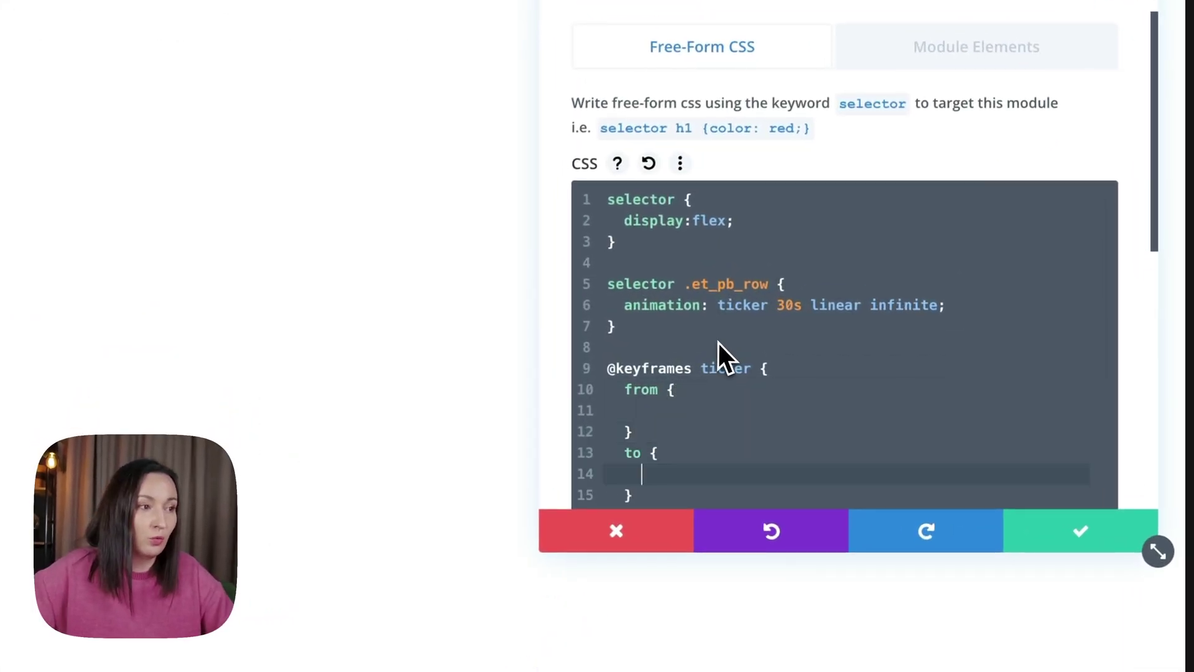
Fill the from block with 'transform:translateX(0);' and copy that declaration into the to block.
scroll(712, 352, down, 2)
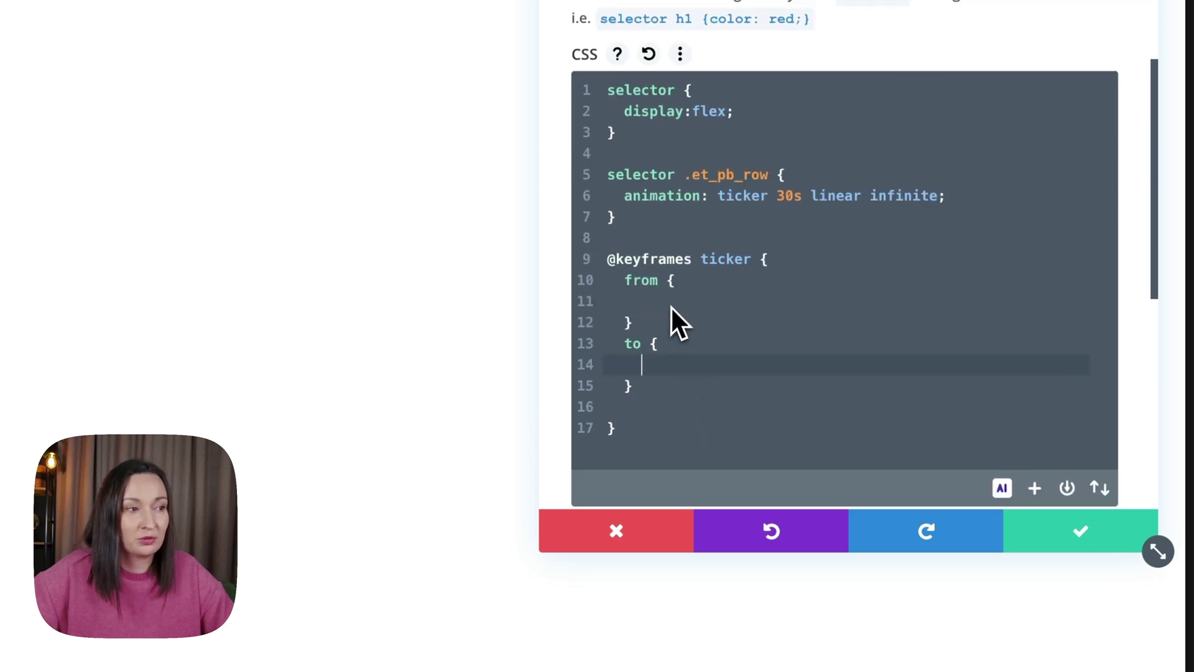
key(Up)
key(Up)
key(Up)
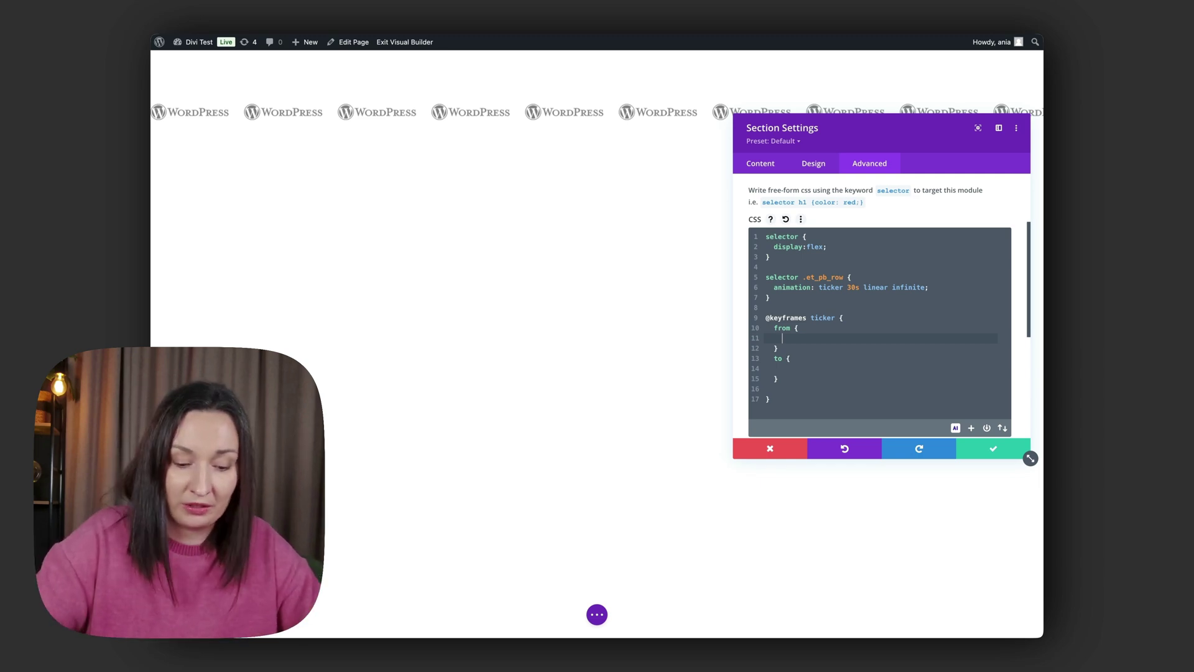
text(transform:)
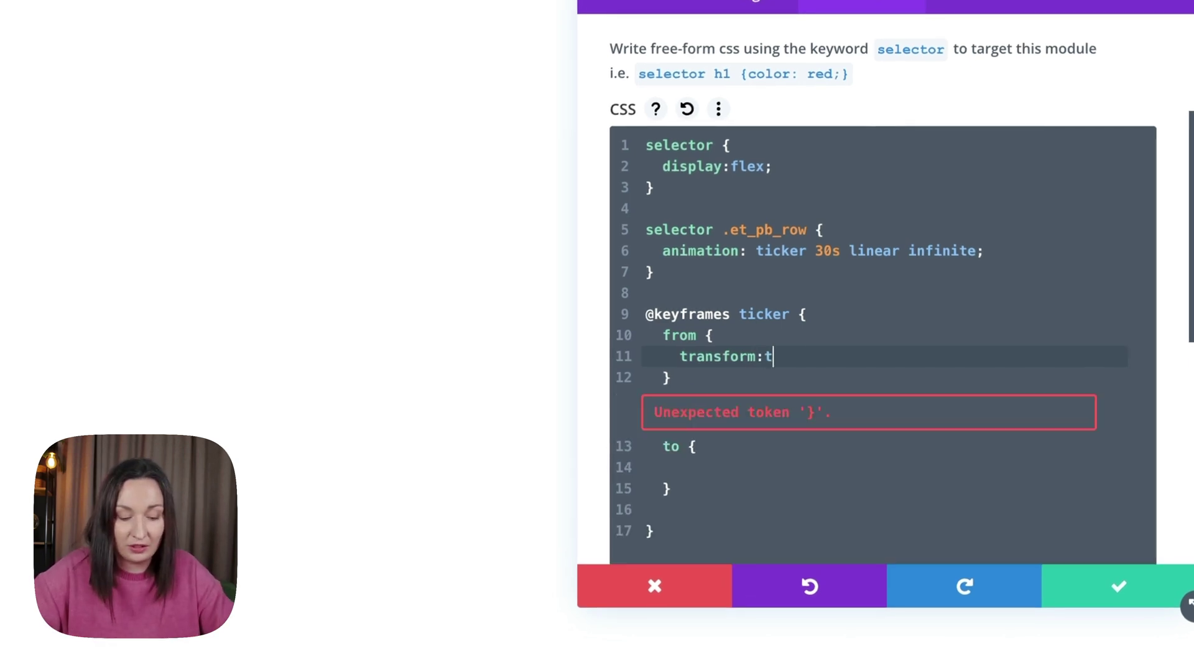
text(translate)
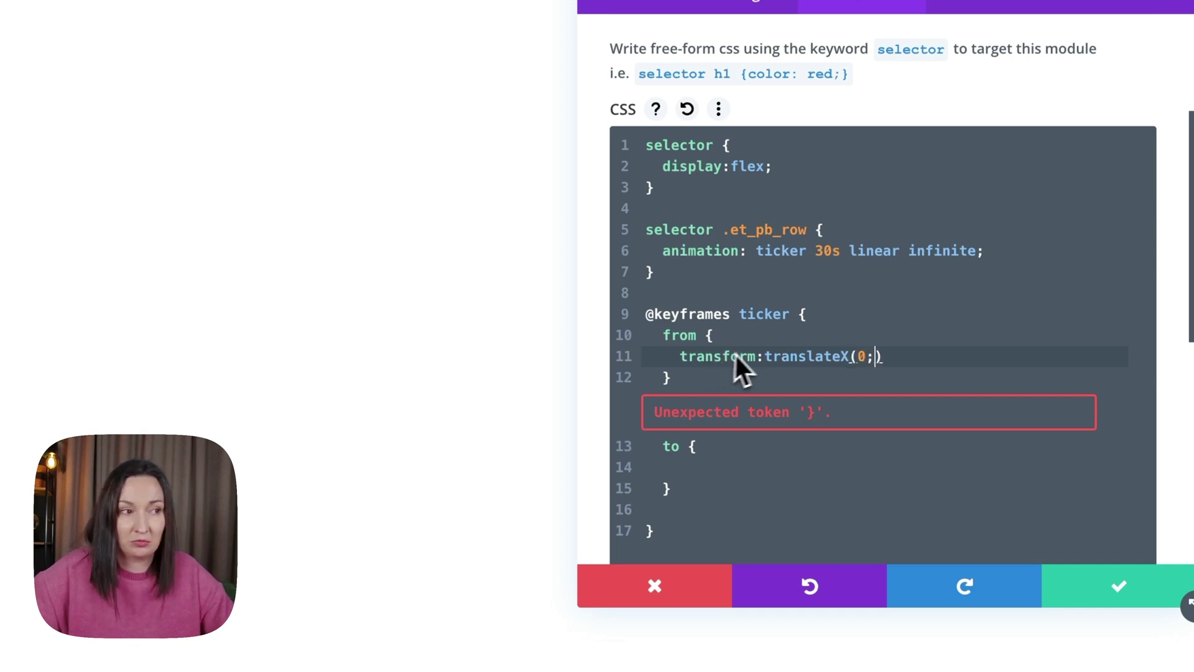
text(X(0);)
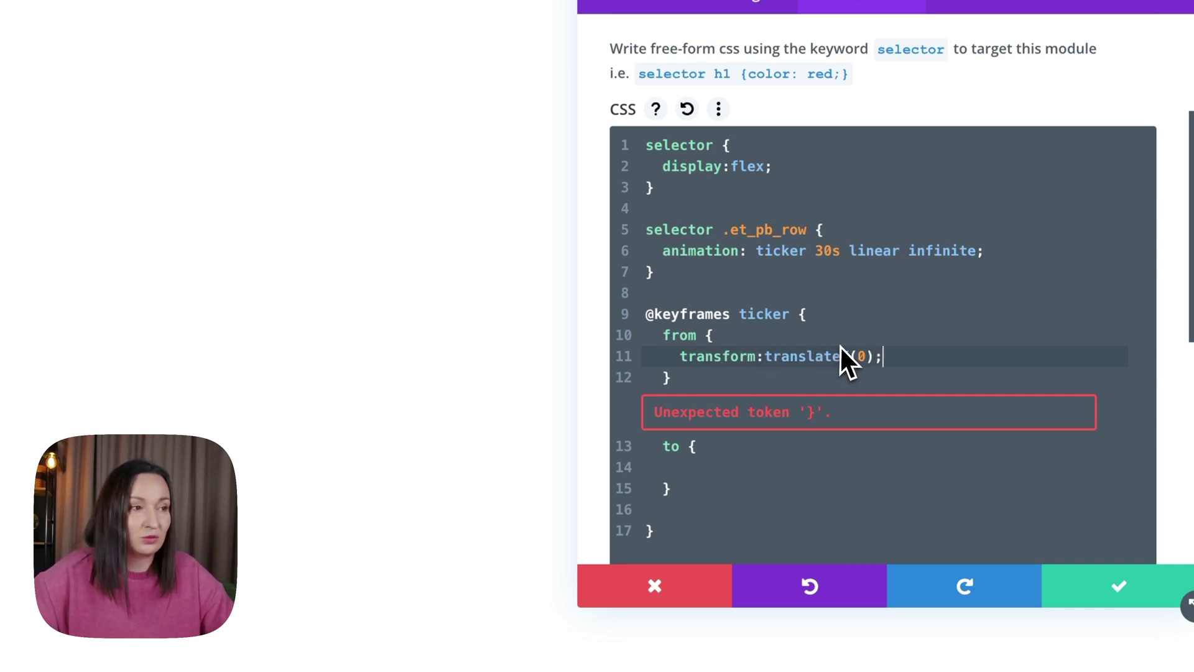
key(shift+Up)
key(ctrl+c)
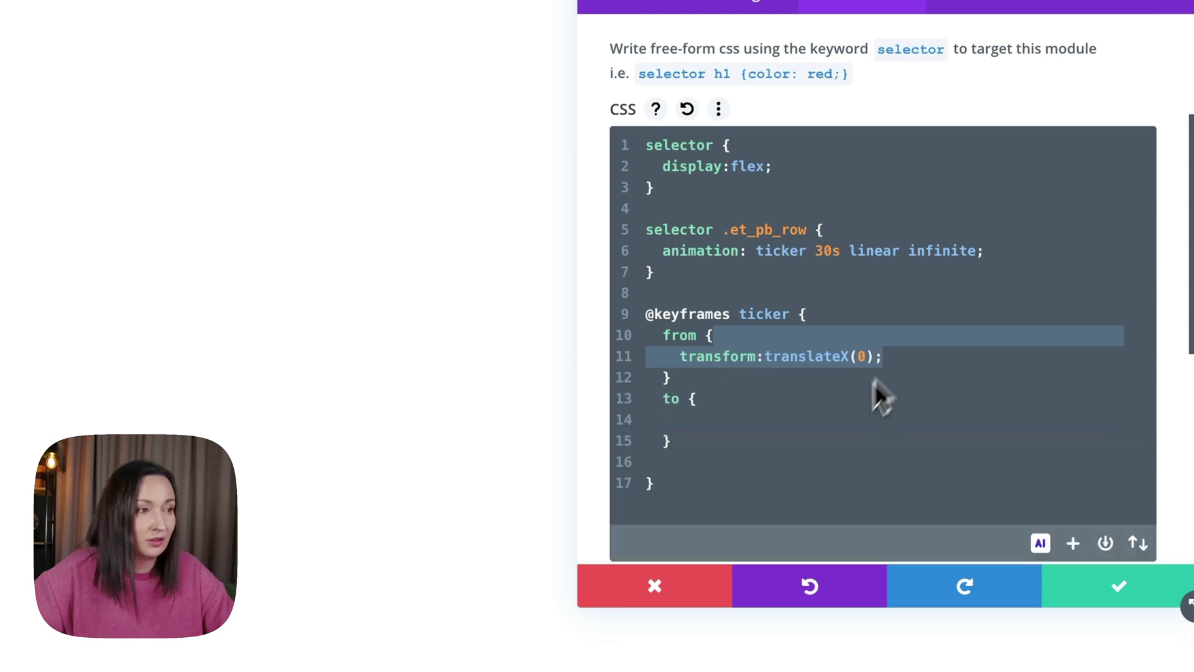
click(756, 412)
key(ctrl+v)
Change the to block's value to translateX(-100%) and remove the leftover empty line.
click(758, 431)
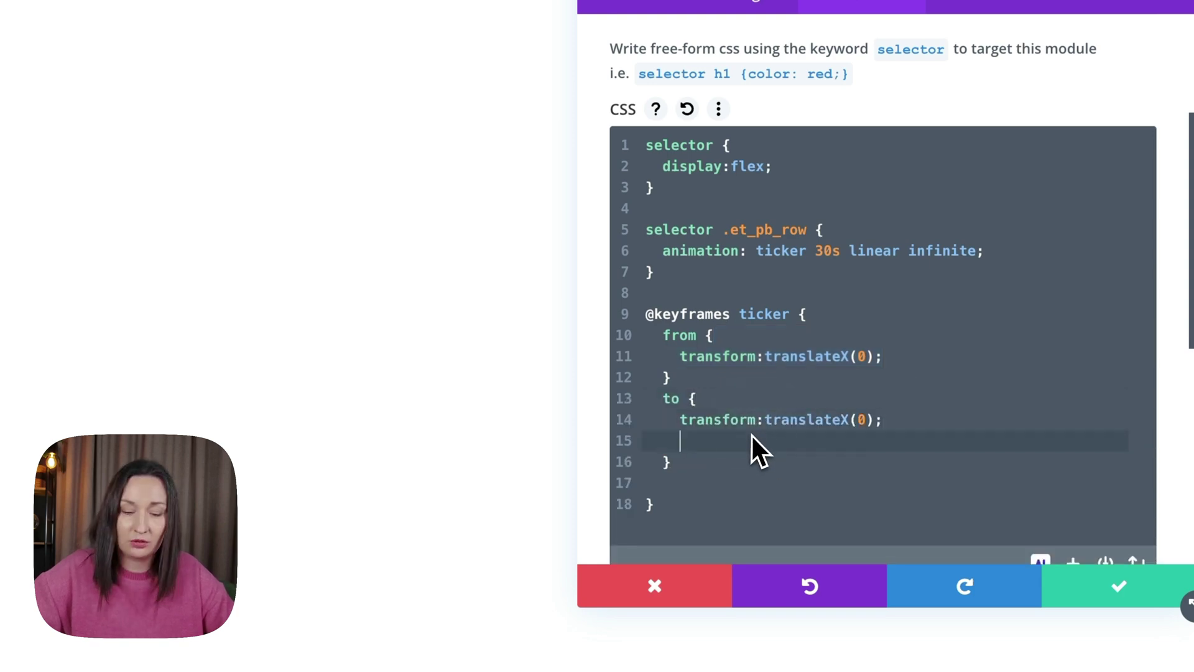
key(BackSpace)
key(BackSpace)
key(Left)
key(Left)
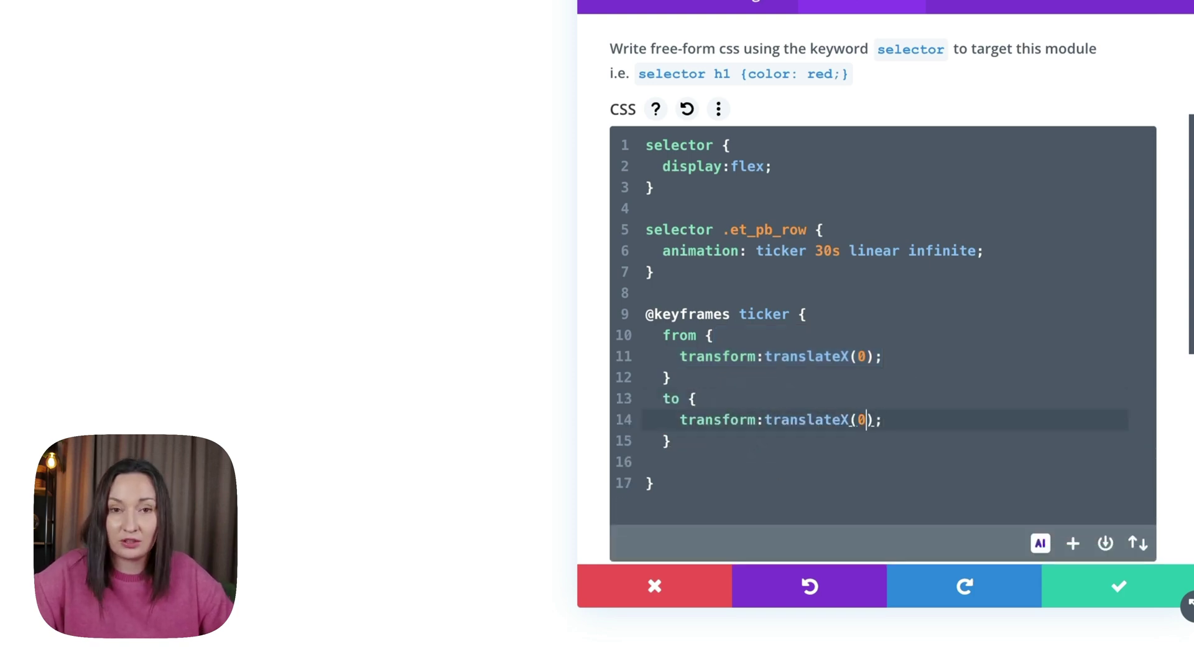
key(BackSpace)
text(-100)
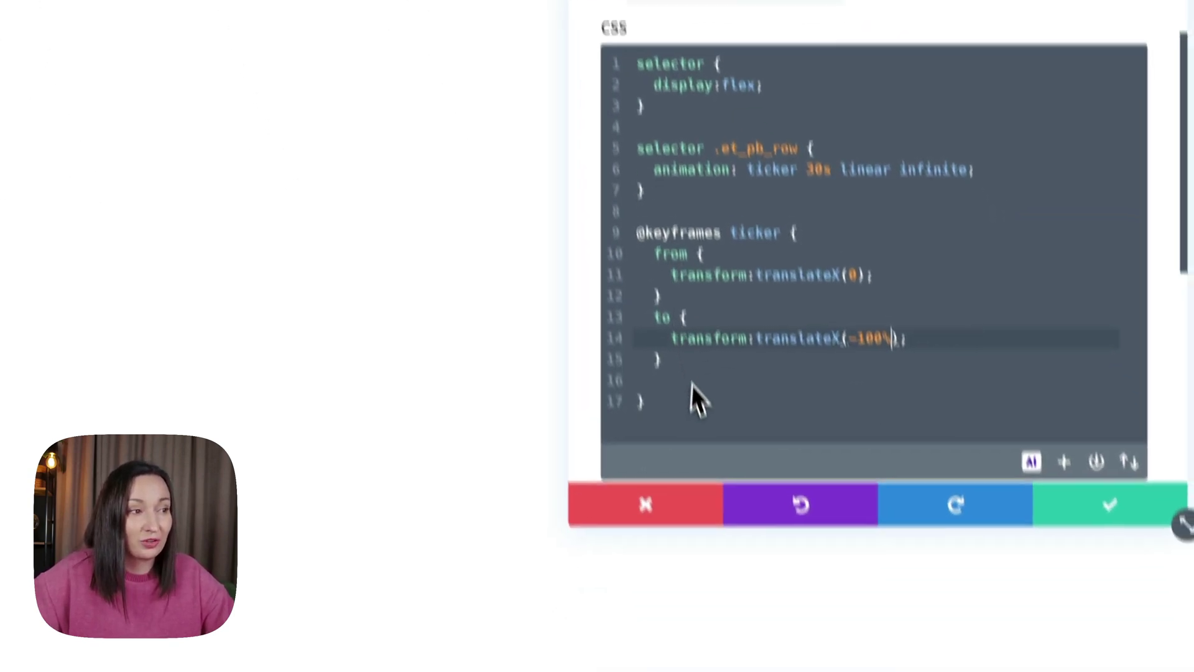
click(688, 335)
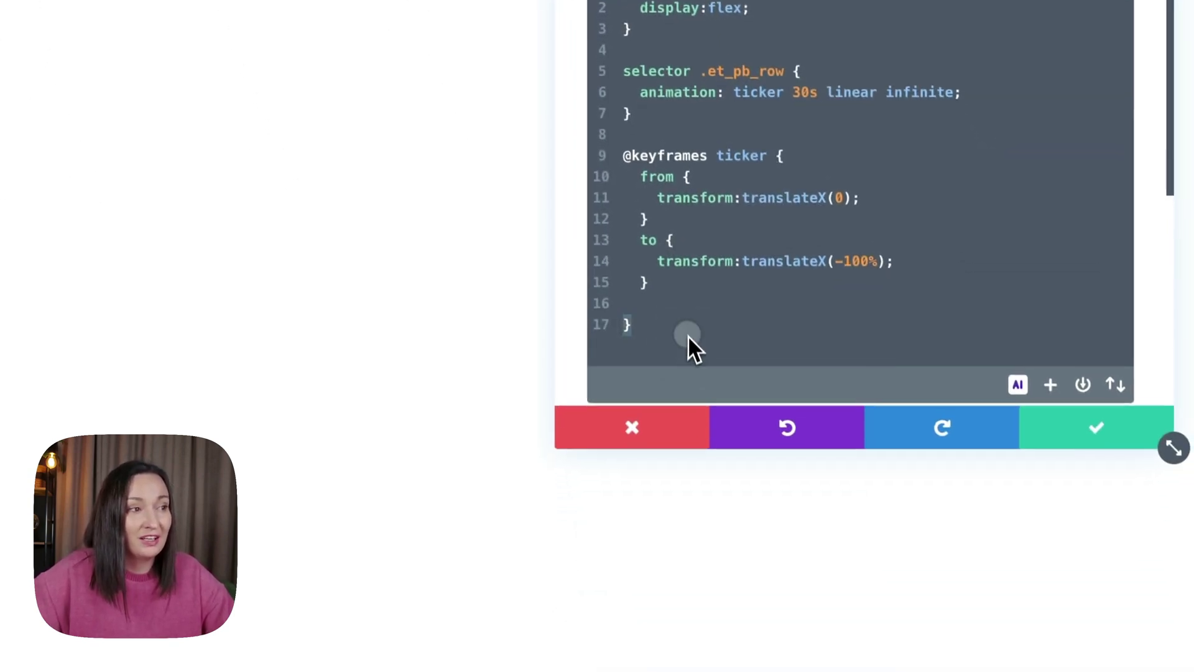
key(Up)
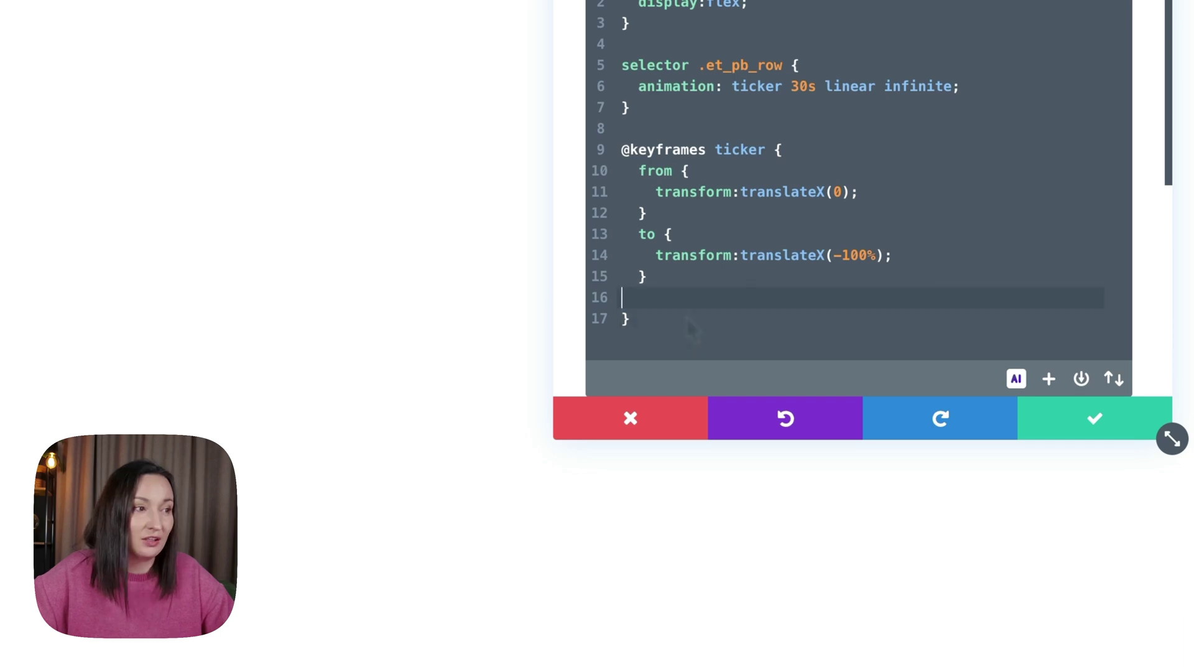
key(Down)
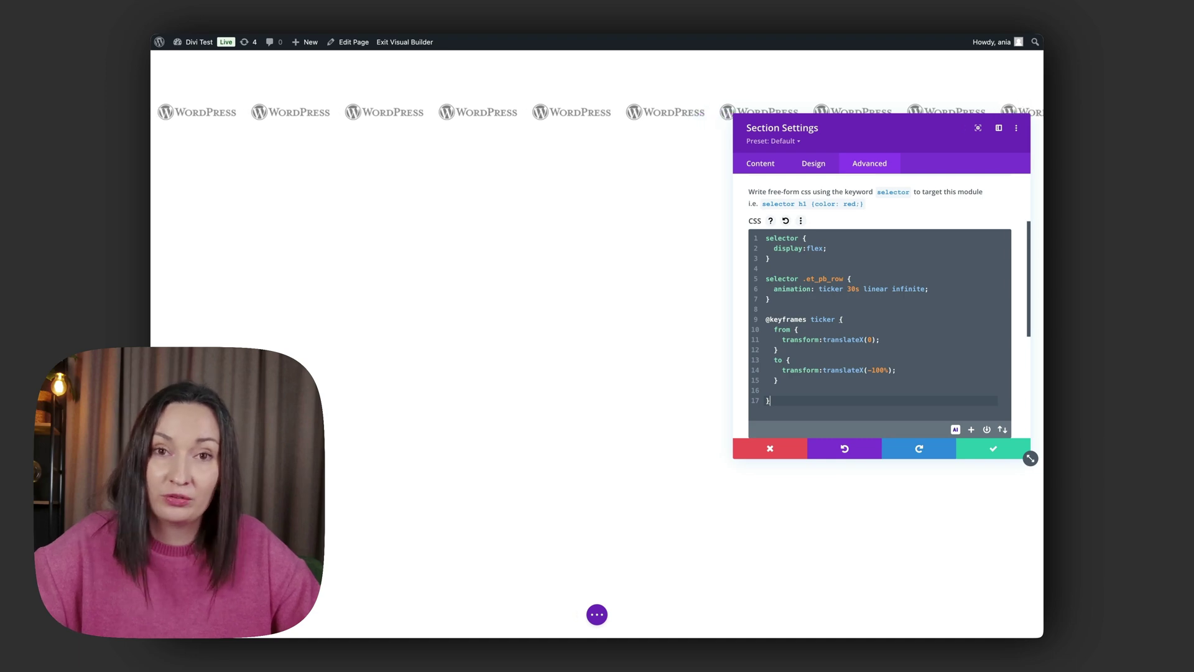
Add the section CSS rule selector:hover .et_pb_row {animation-play-state: paused;} below the keyframes.
key(Return)
key(Return)
key(Return)
key(Up)
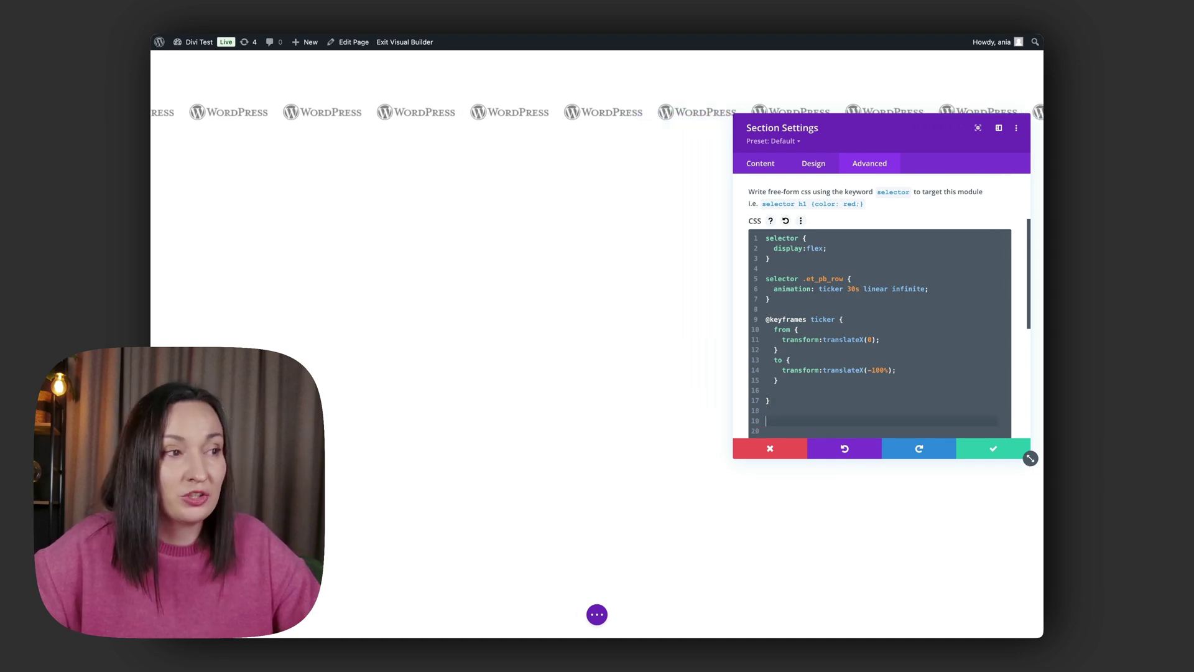
scroll(809, 364, down, 2)
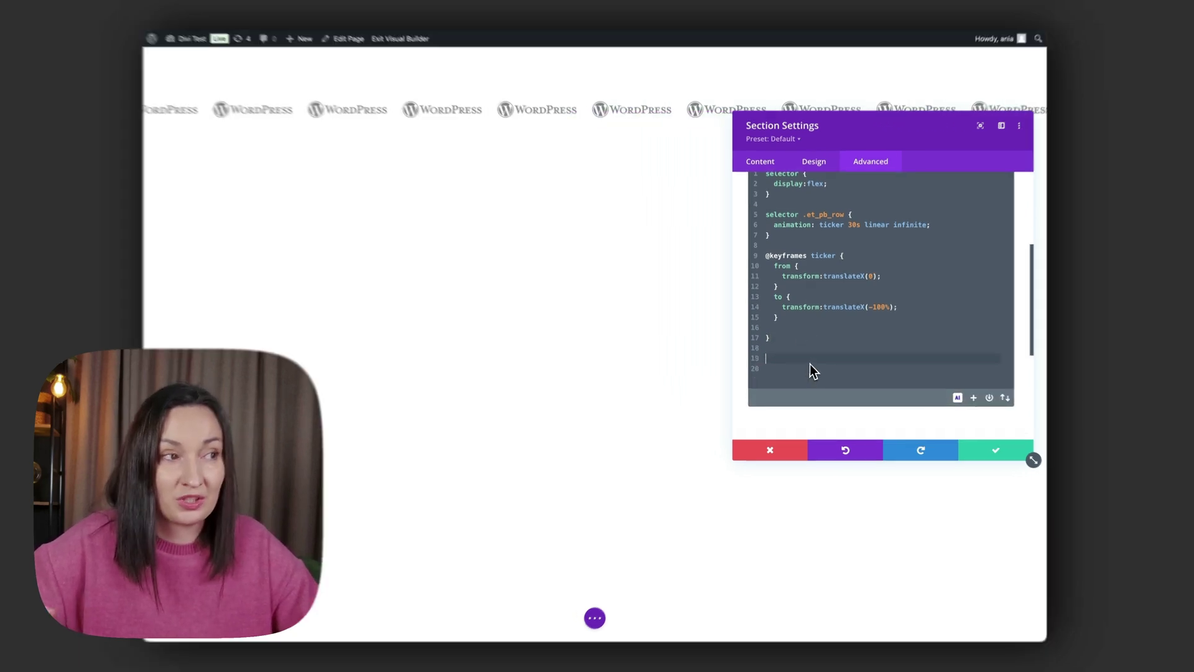
text(selecot)
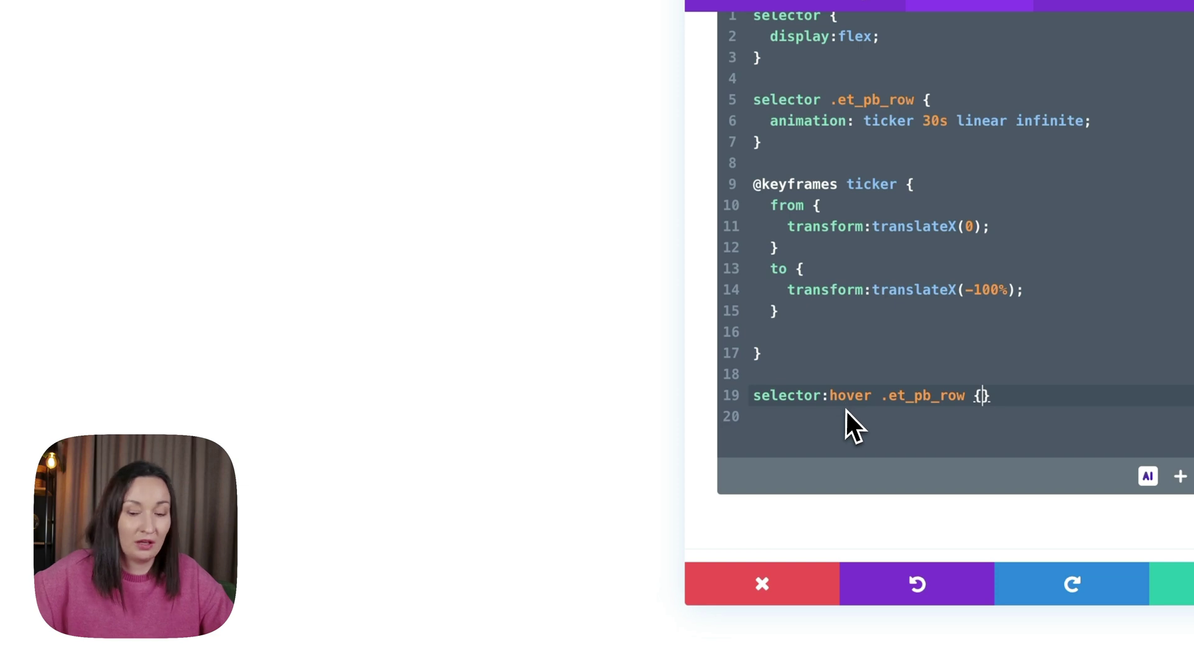
key(Return)
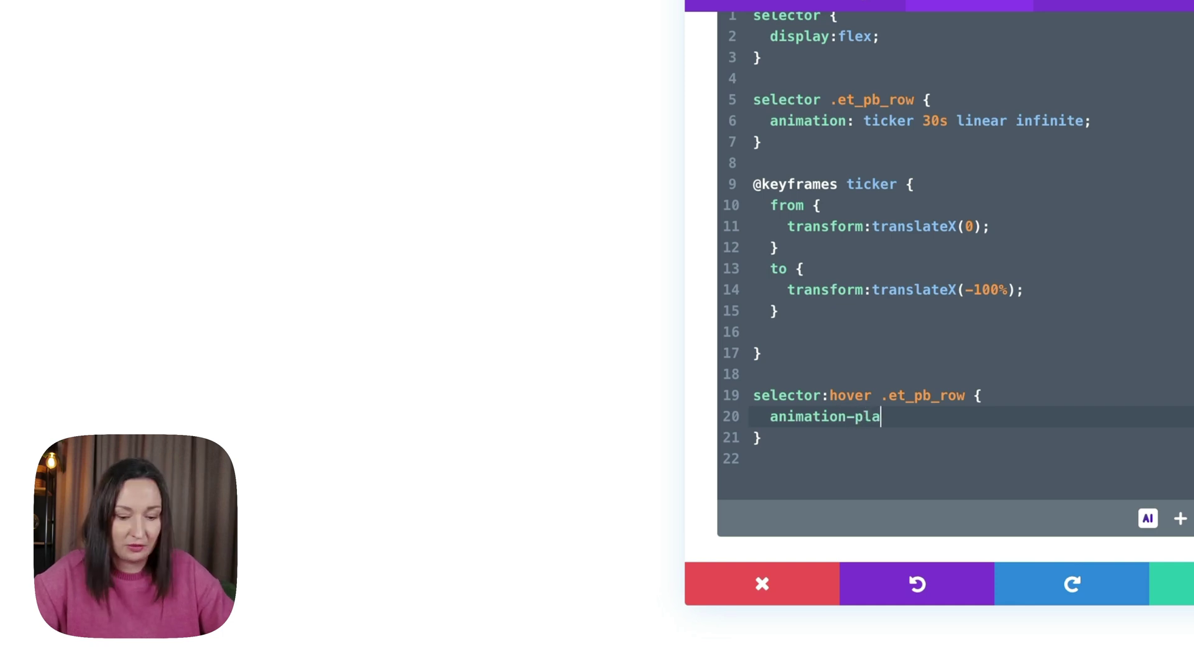
text(y-st)
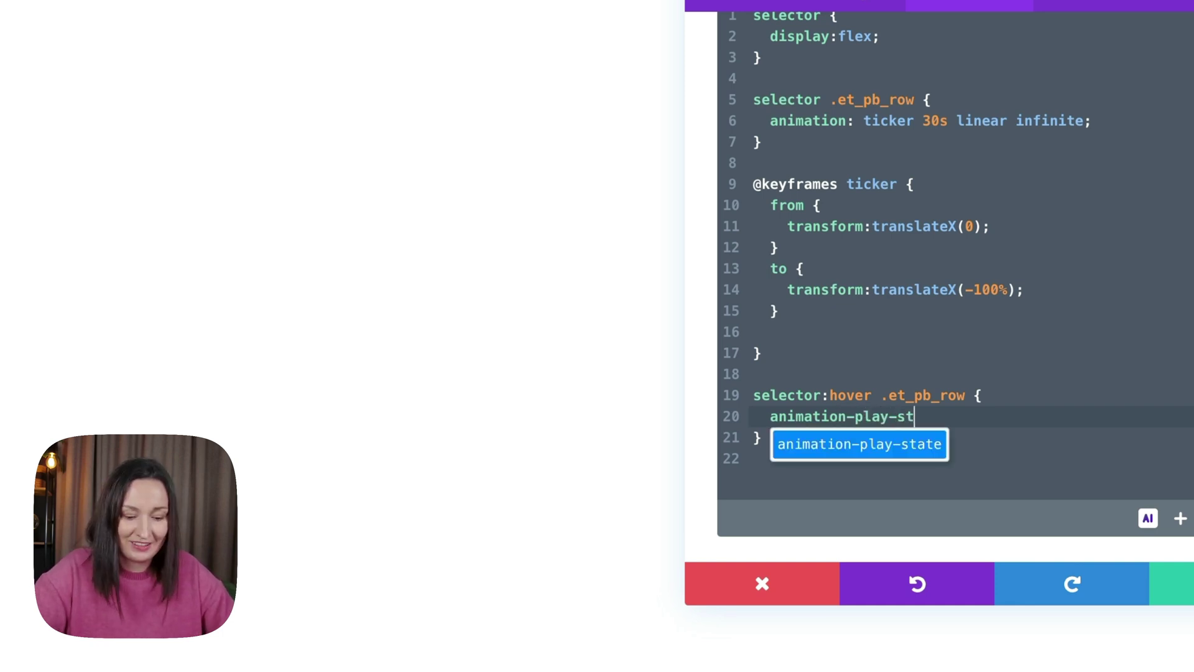
text(ate: paused;)
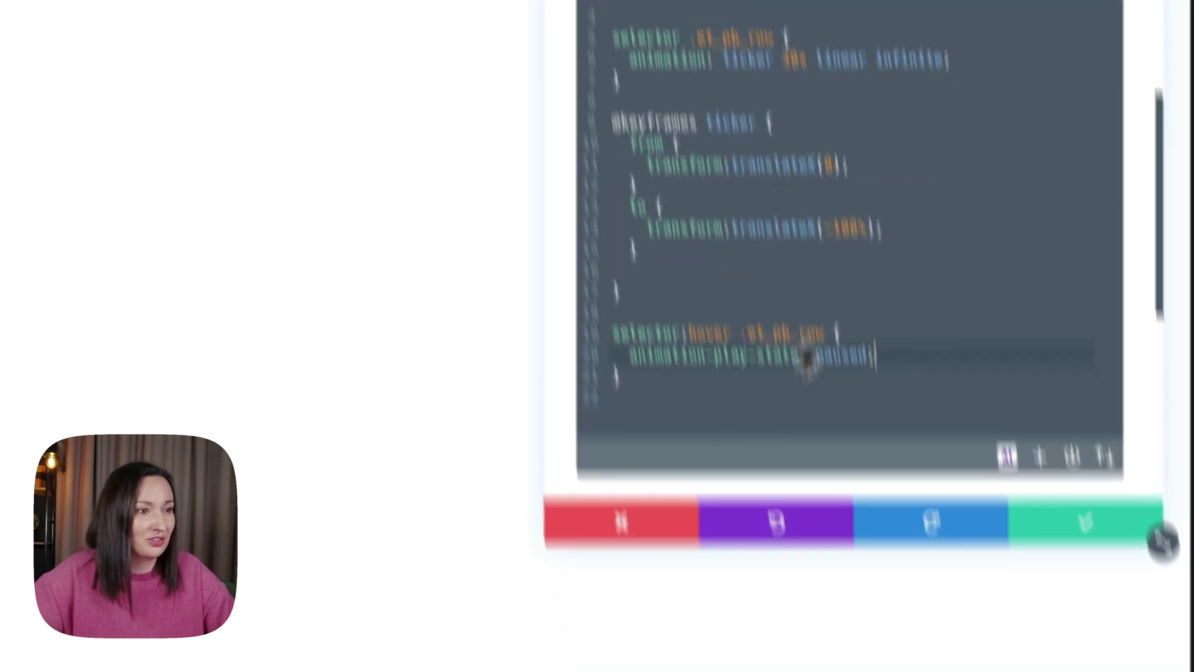
Confirm the section CSS, save the page, and exit the Visual Builder to the live page.
click(1023, 274)
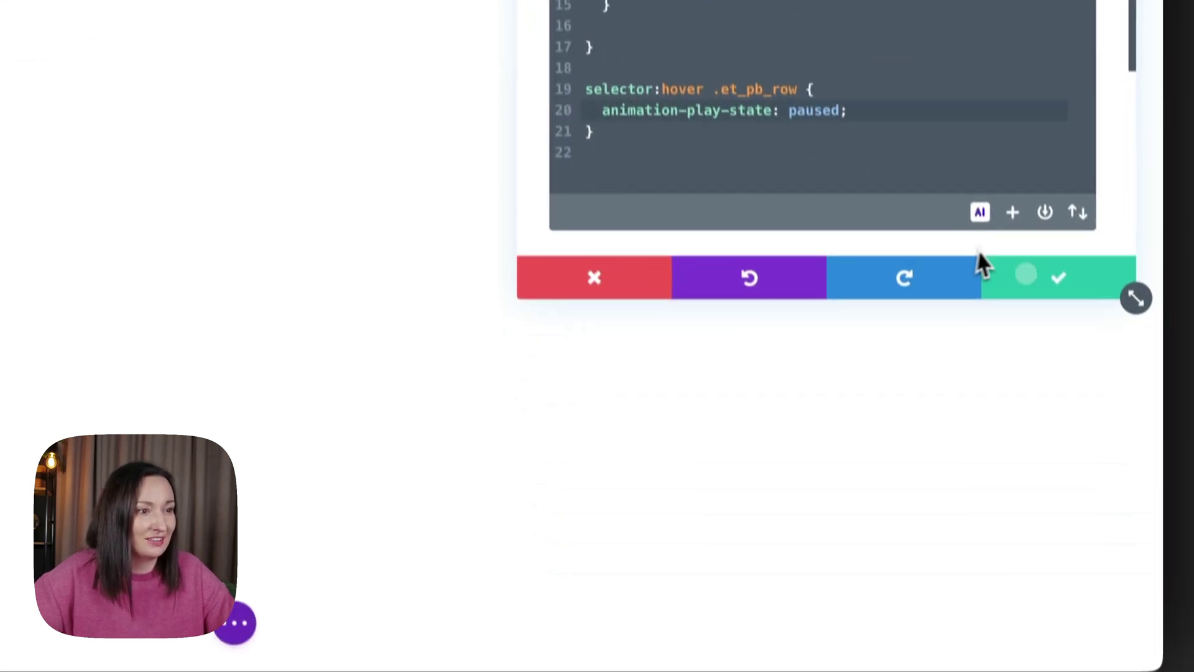
click(395, 591)
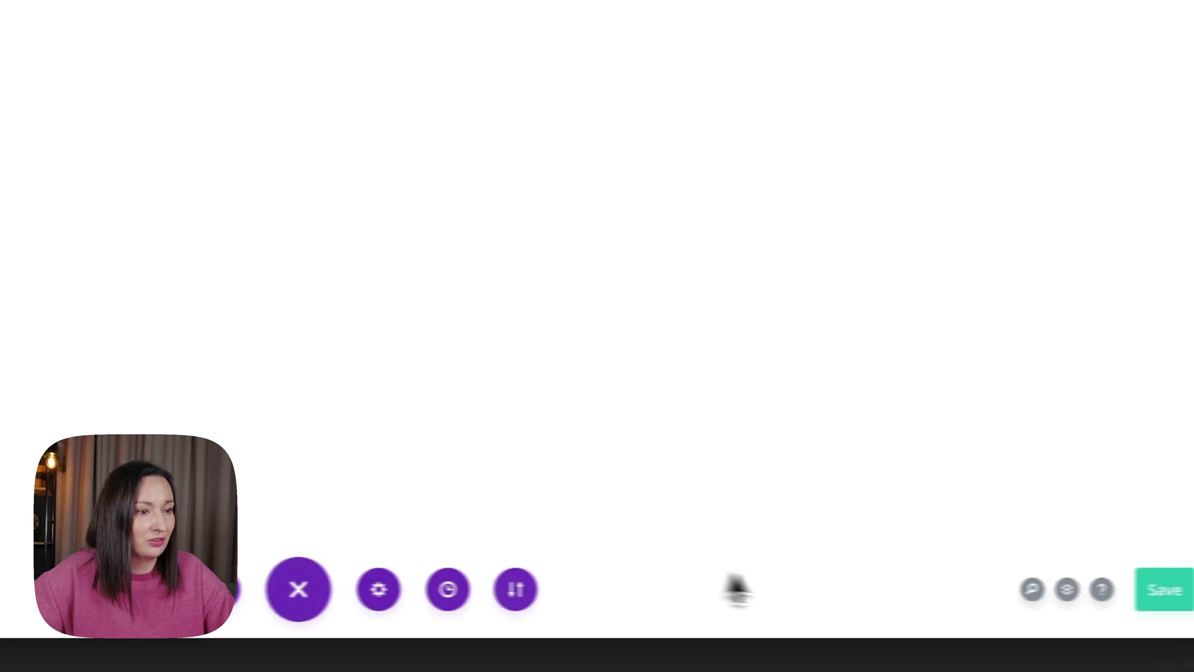
click(1080, 596)
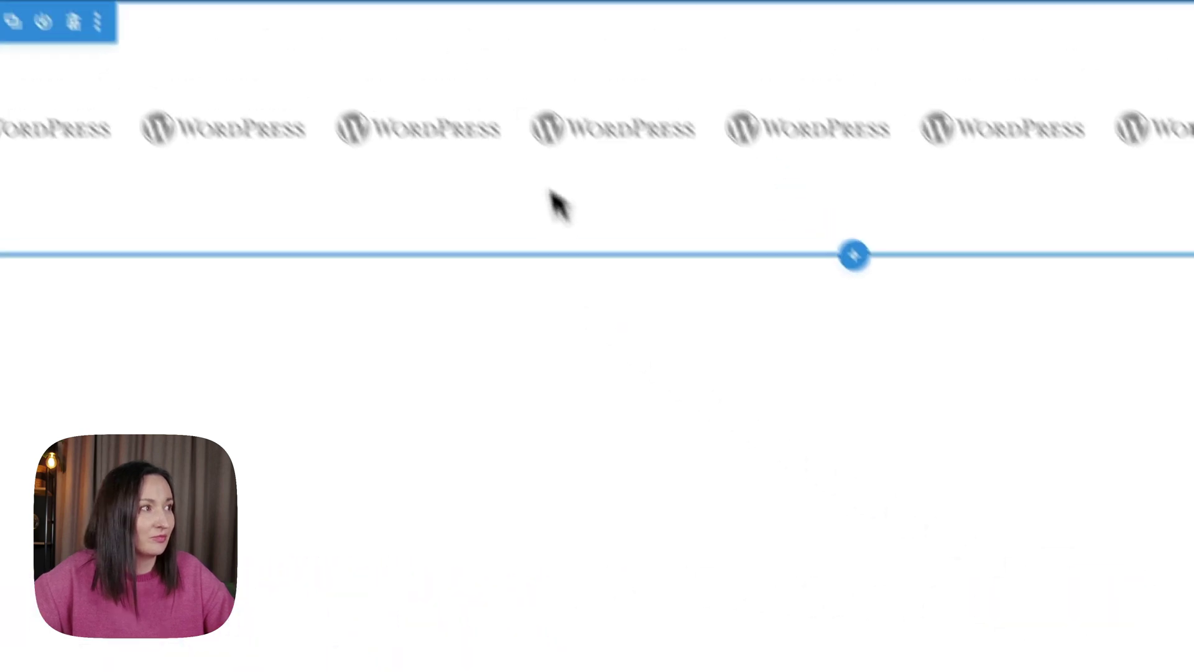
click(513, 56)
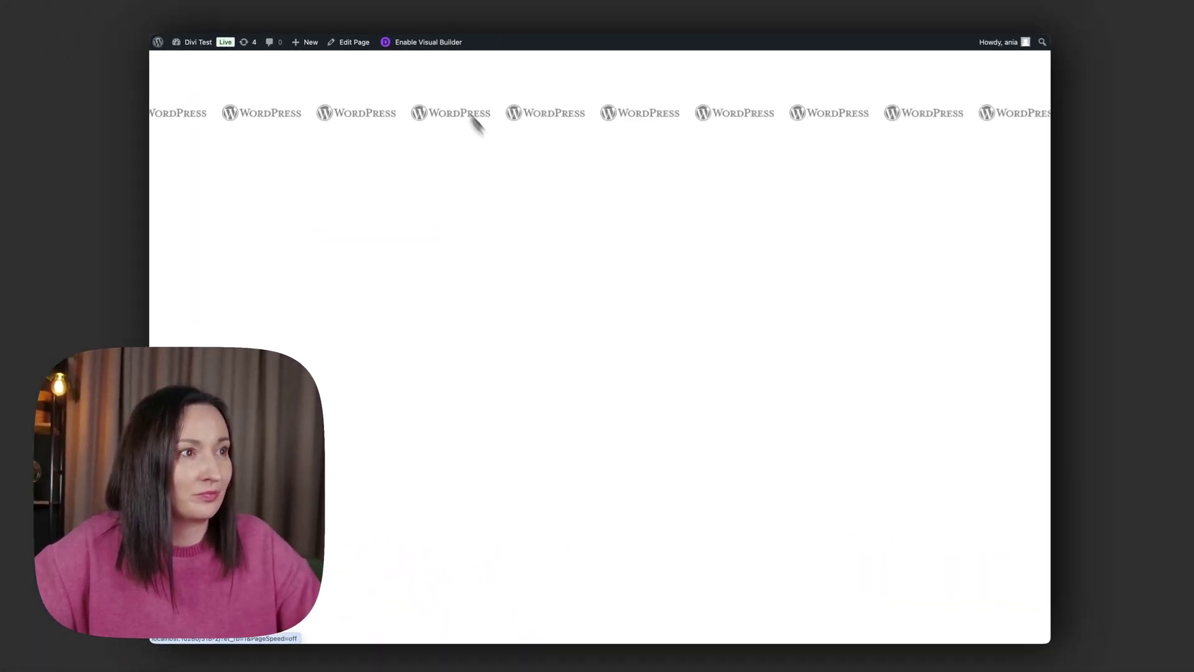
right_click(701, 304)
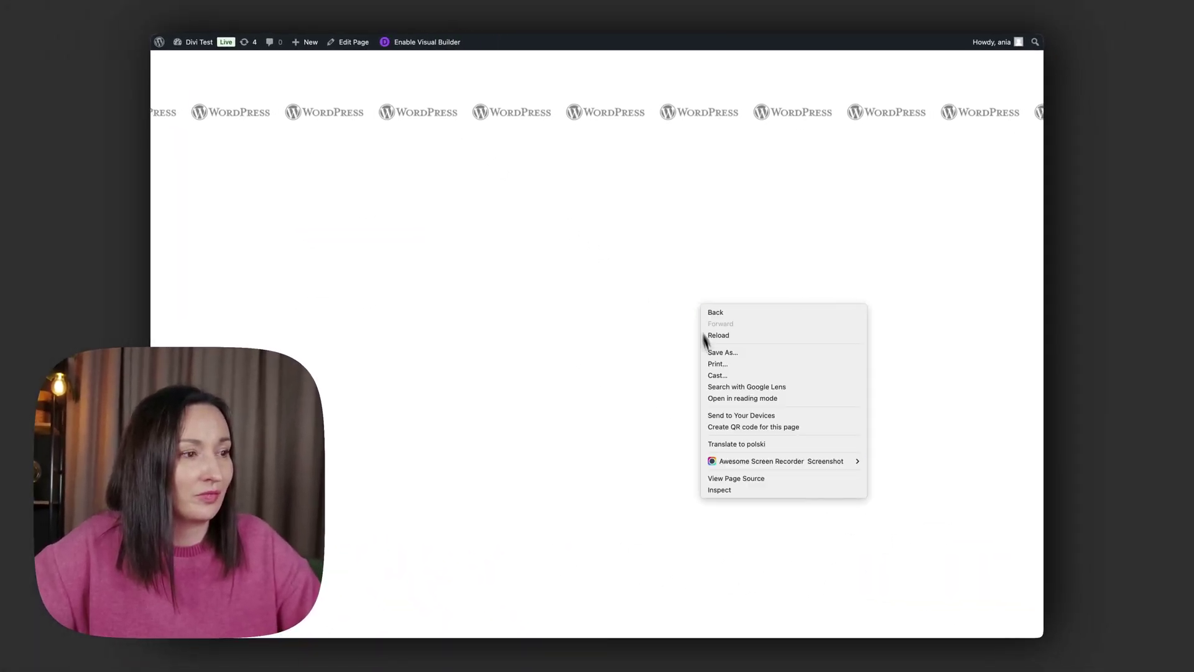
Inspect the live page and preview the logo strip at phone width, then at 1144 px.
click(749, 491)
drag(653, 334, 476, 334)
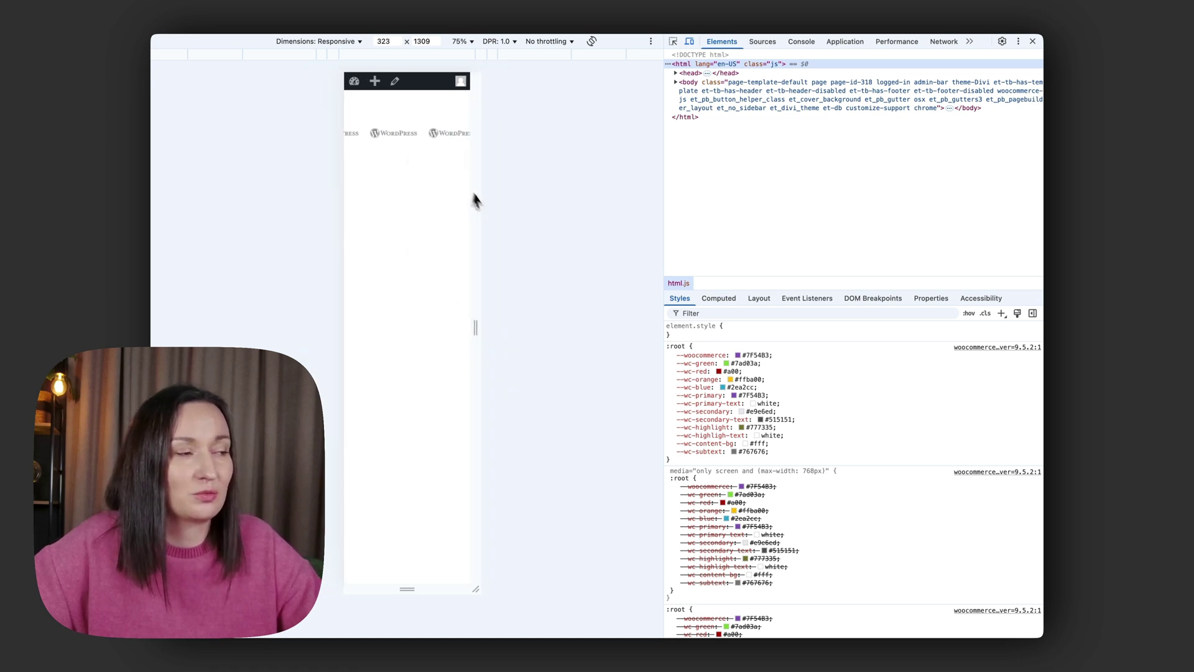
drag(476, 328, 630, 331)
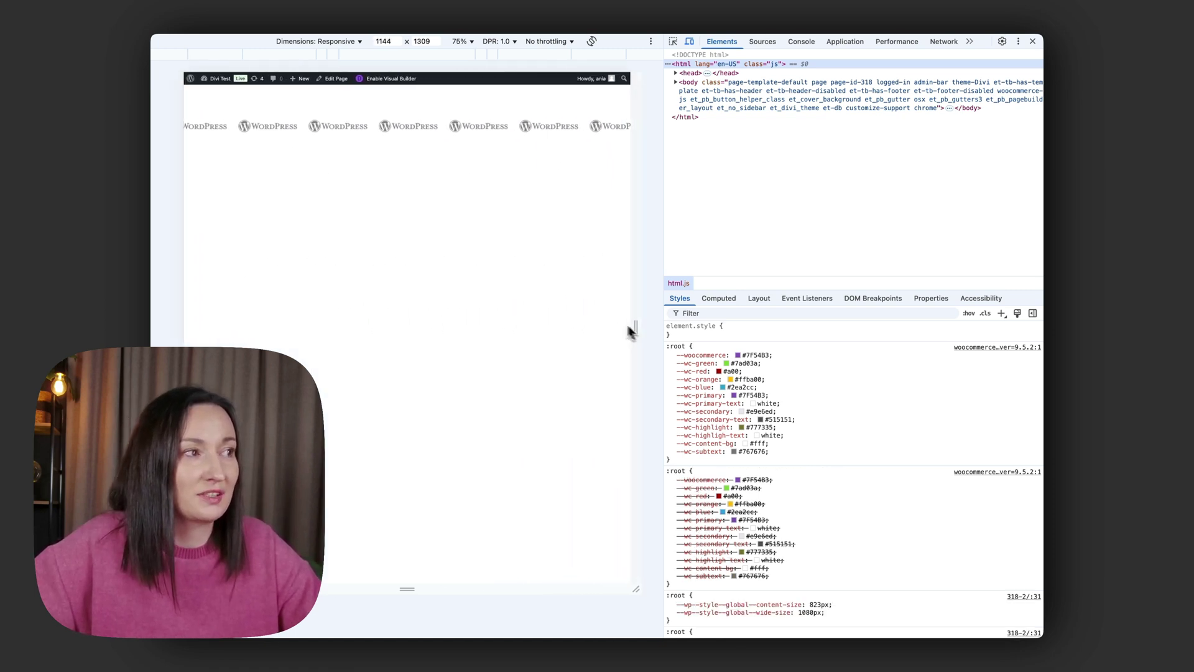